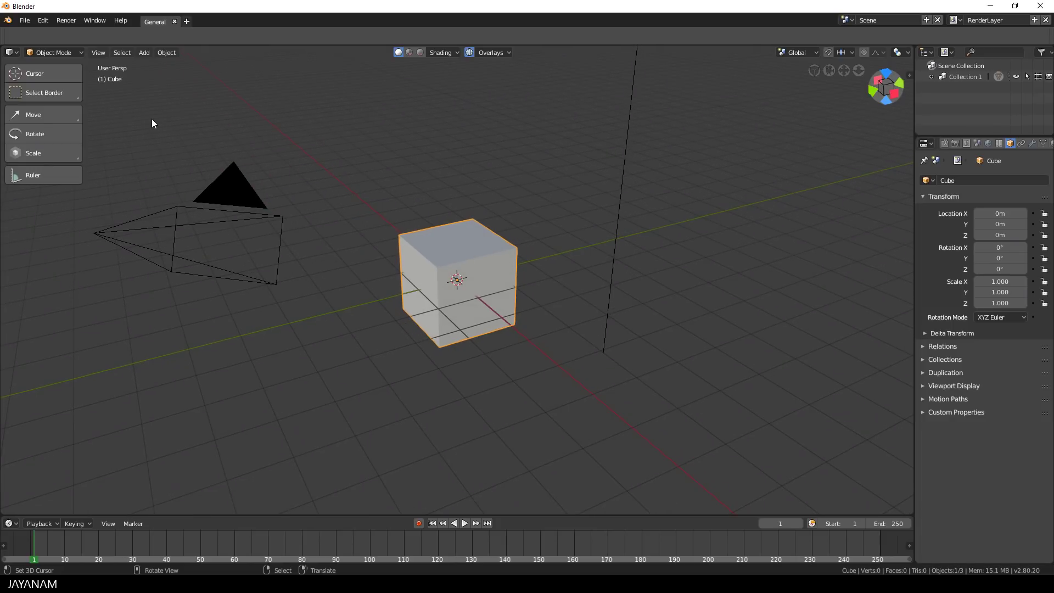
Step: Hide and restore the tool shelf, then cycle viewport shading from Rendered back to Solid
key(t)
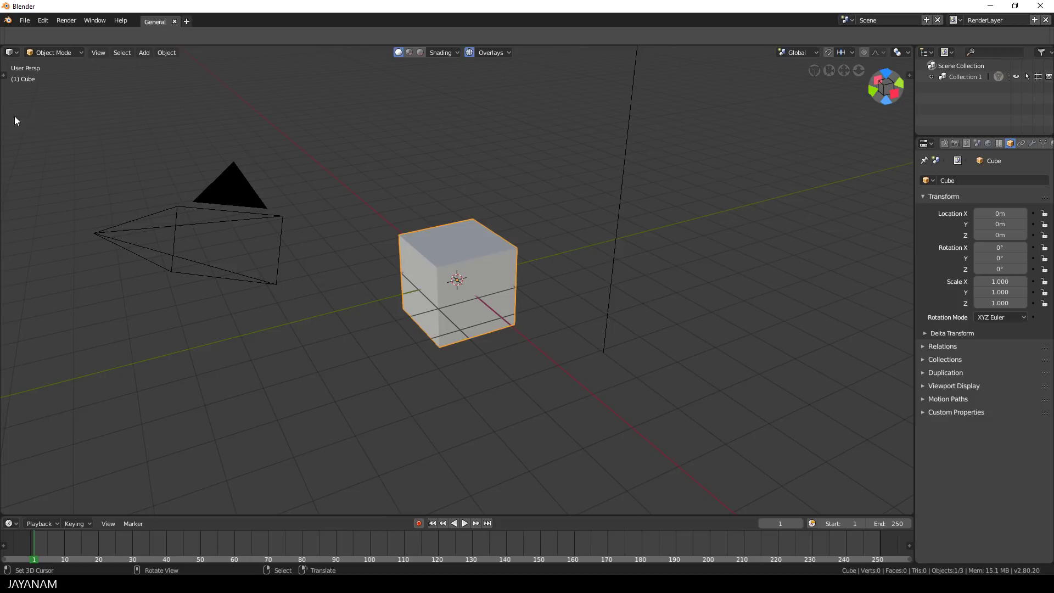
key(t)
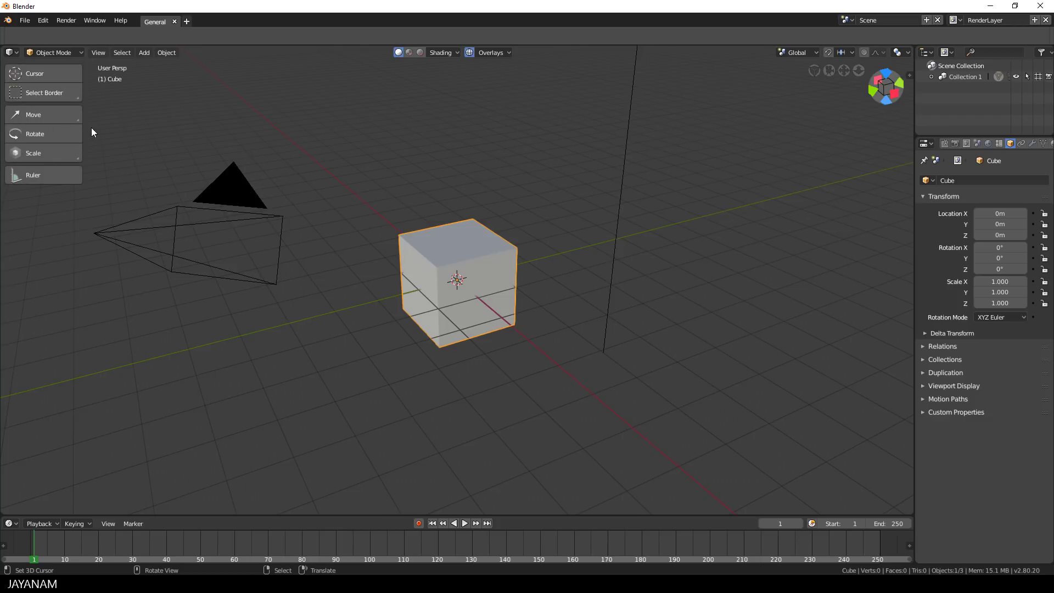
click(421, 52)
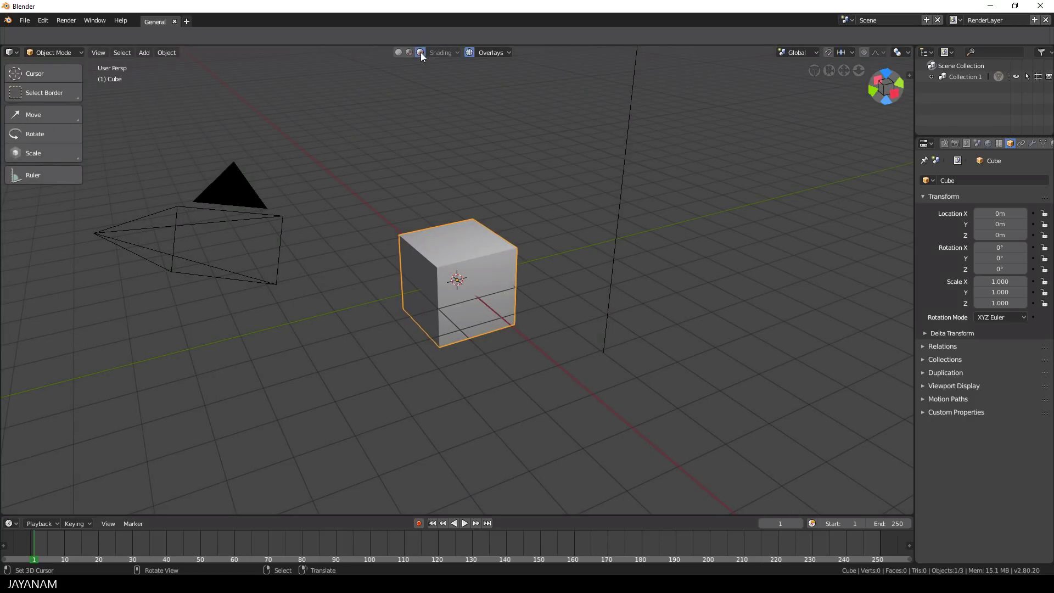
click(409, 53)
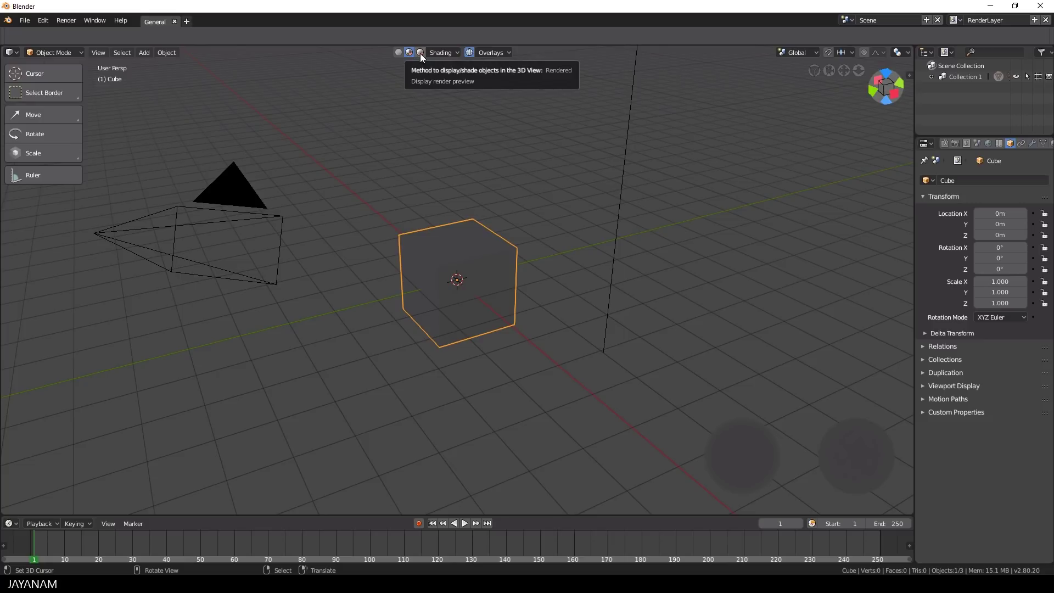
click(420, 52)
click(398, 52)
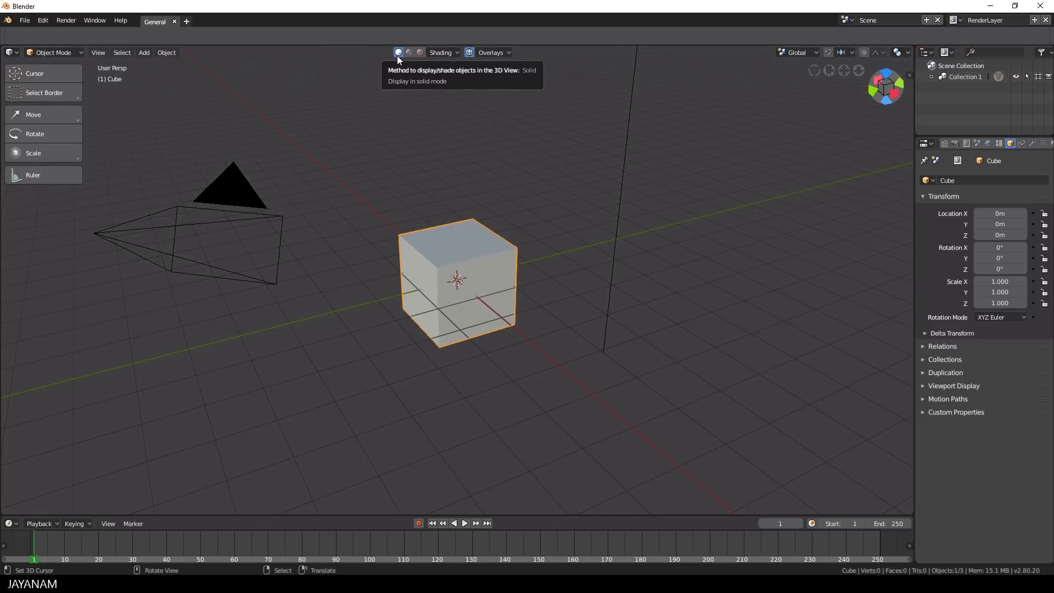
Step: Hide and restore the viewport overlays, then open the overlay display options
middle_drag(526, 211, 501, 128)
click(470, 53)
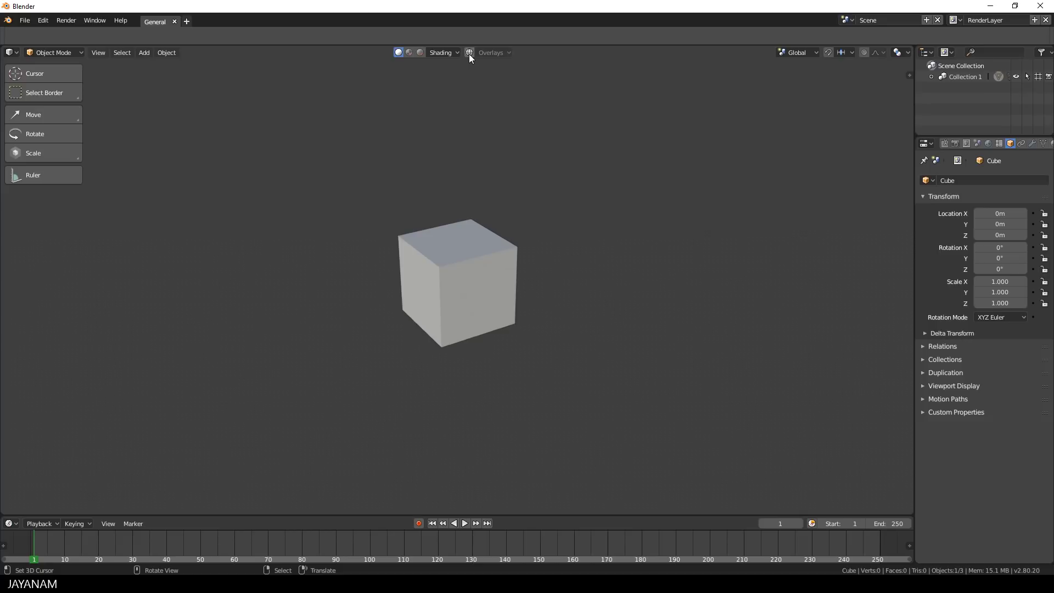
click(469, 53)
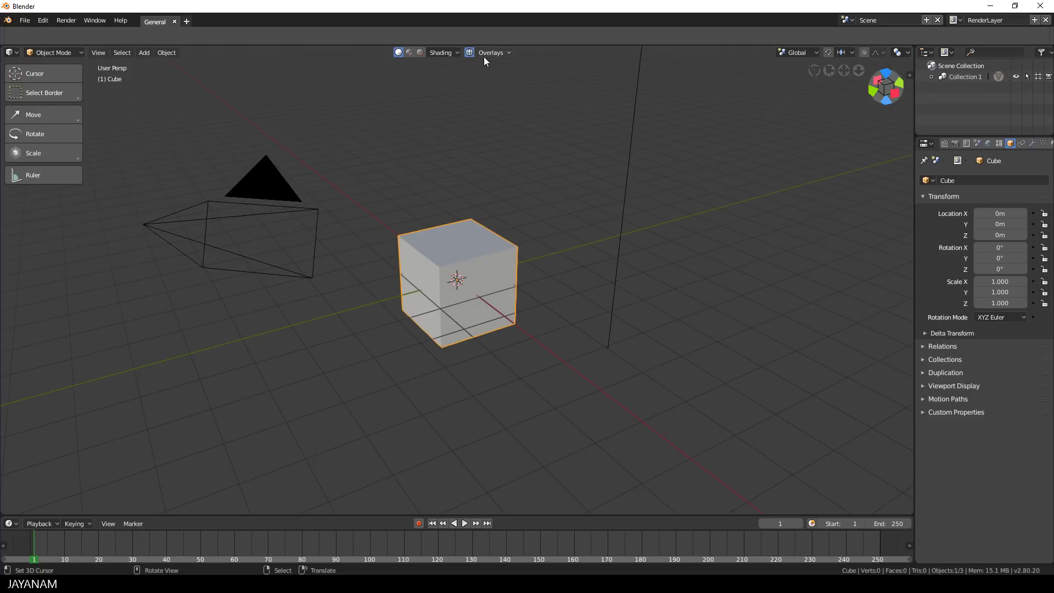
click(496, 53)
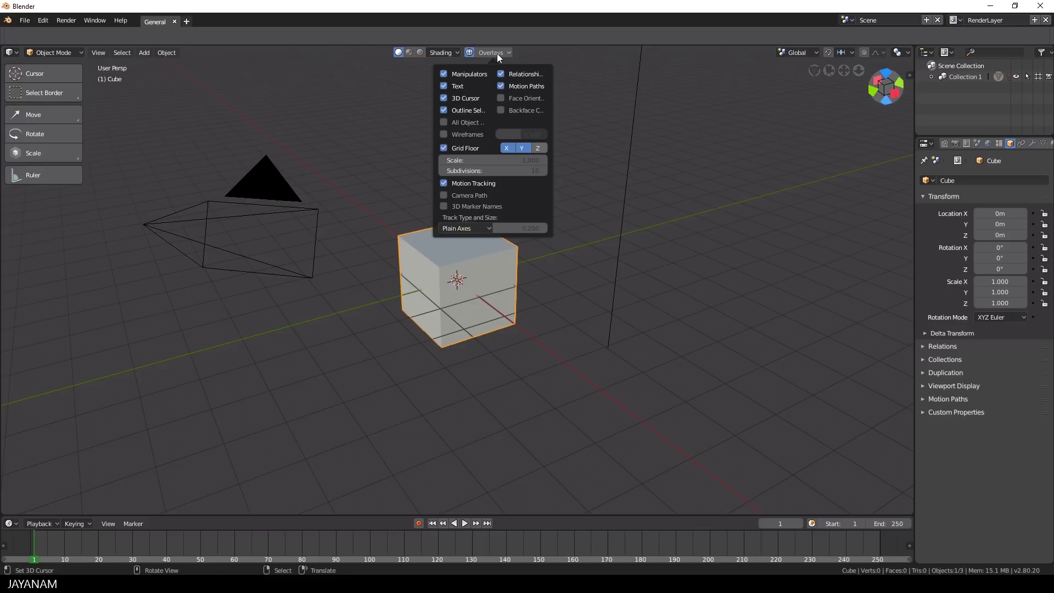
middle_drag(541, 276, 517, 285)
Step: Toggle the cube into Edit Mode and back out, then bring up the mode pie menu
key(Tab)
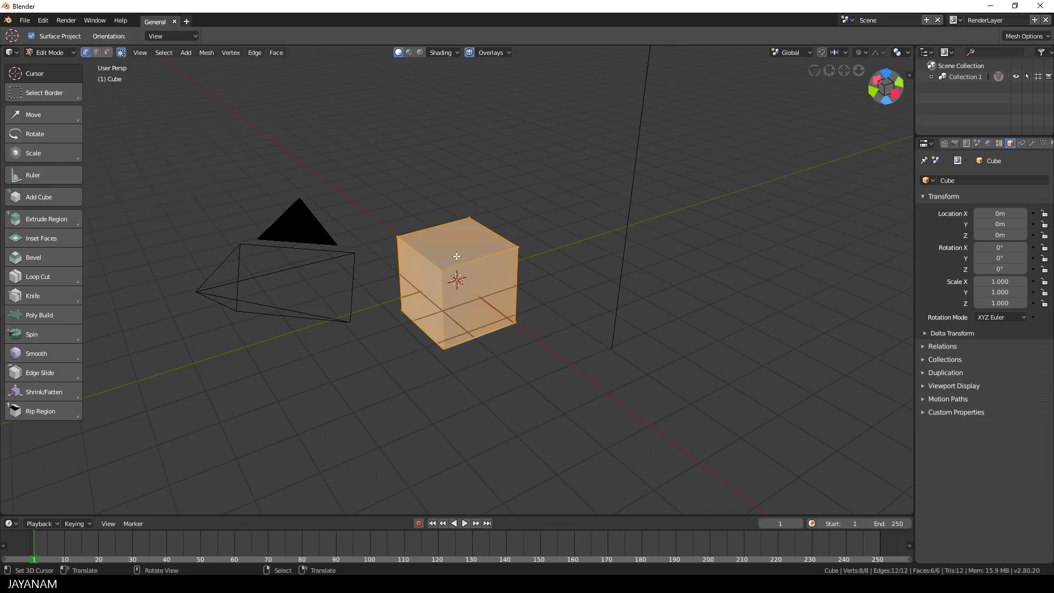
key(Tab)
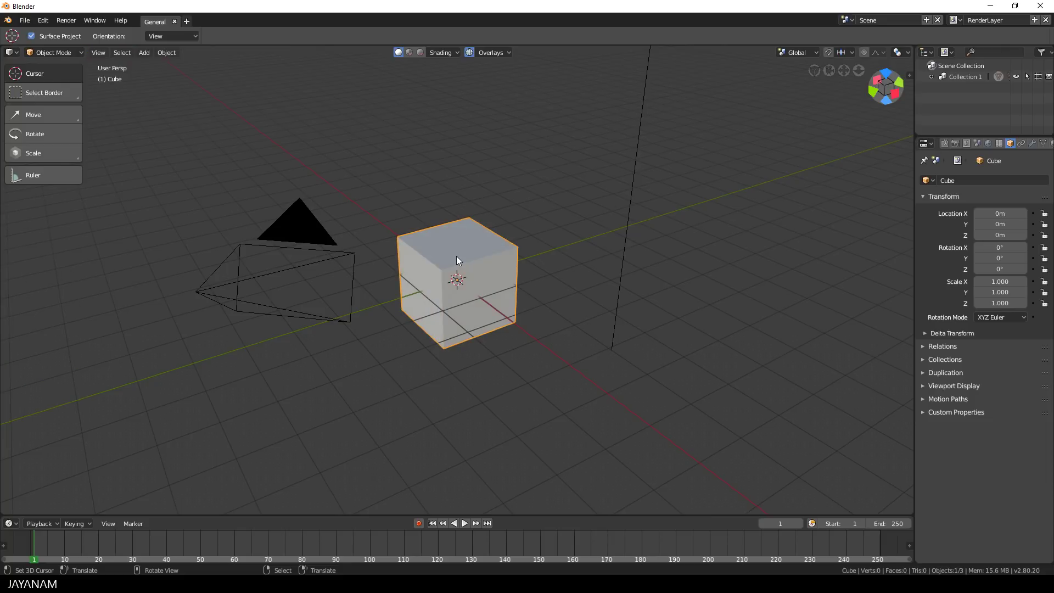
key(ctrl+Tab)
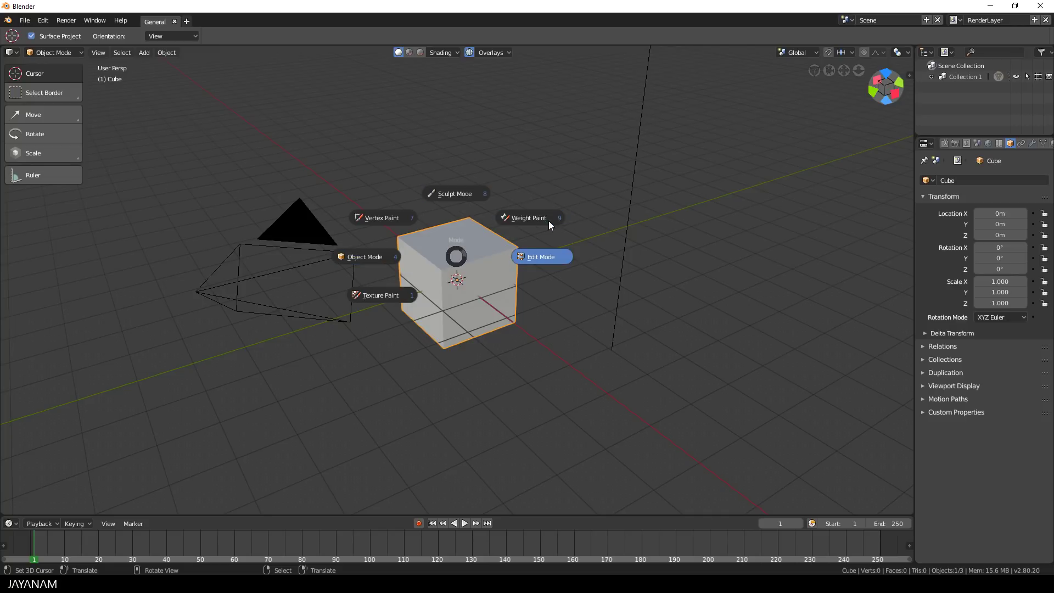
Step: Inset the cube's top face, extrude it, and push it down along Z to hollow the cup
click(541, 257)
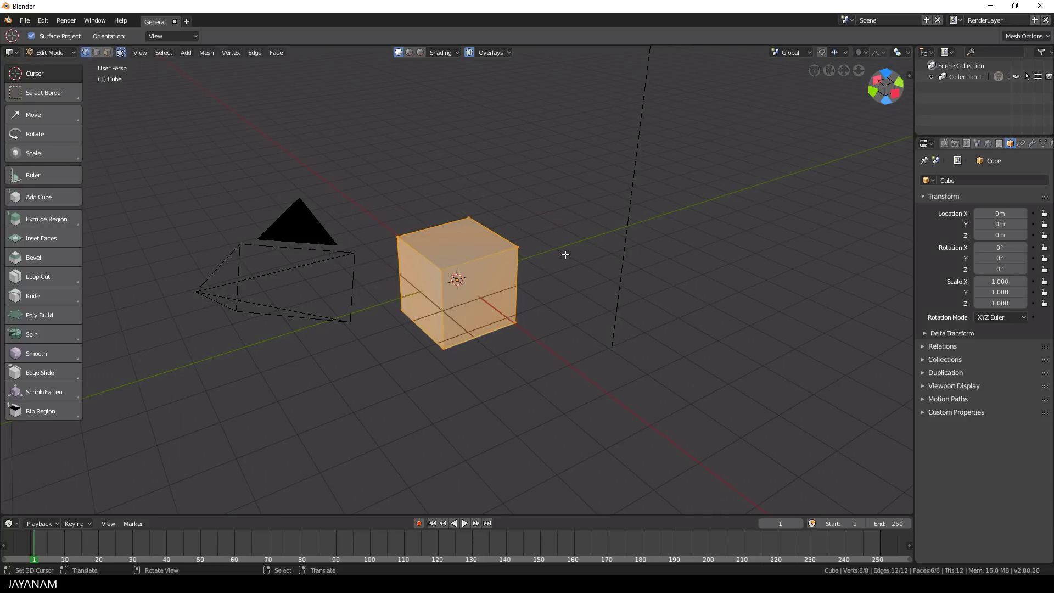
click(457, 245)
key(i)
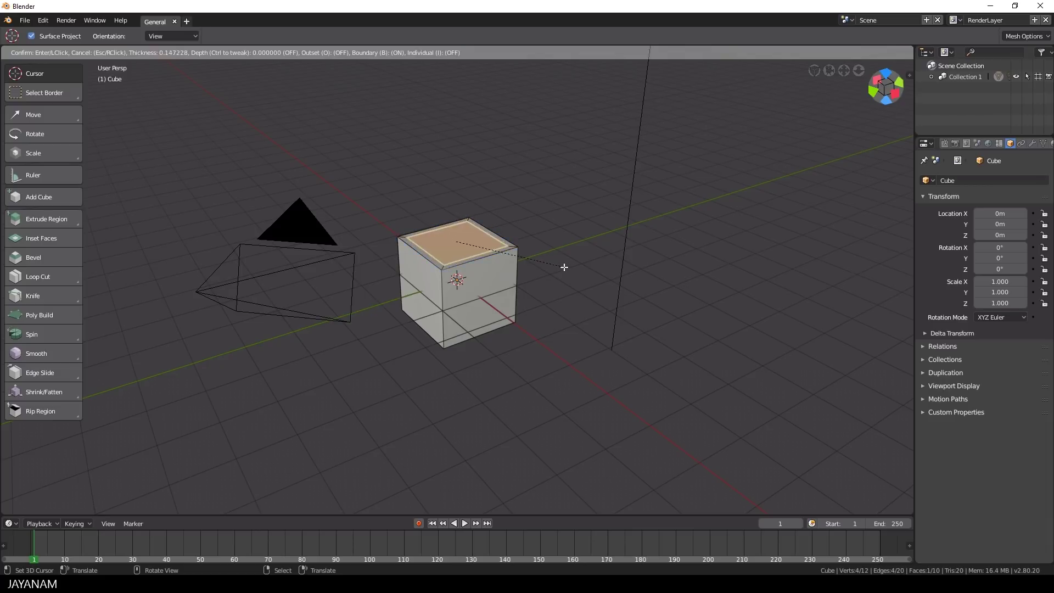
click(559, 265)
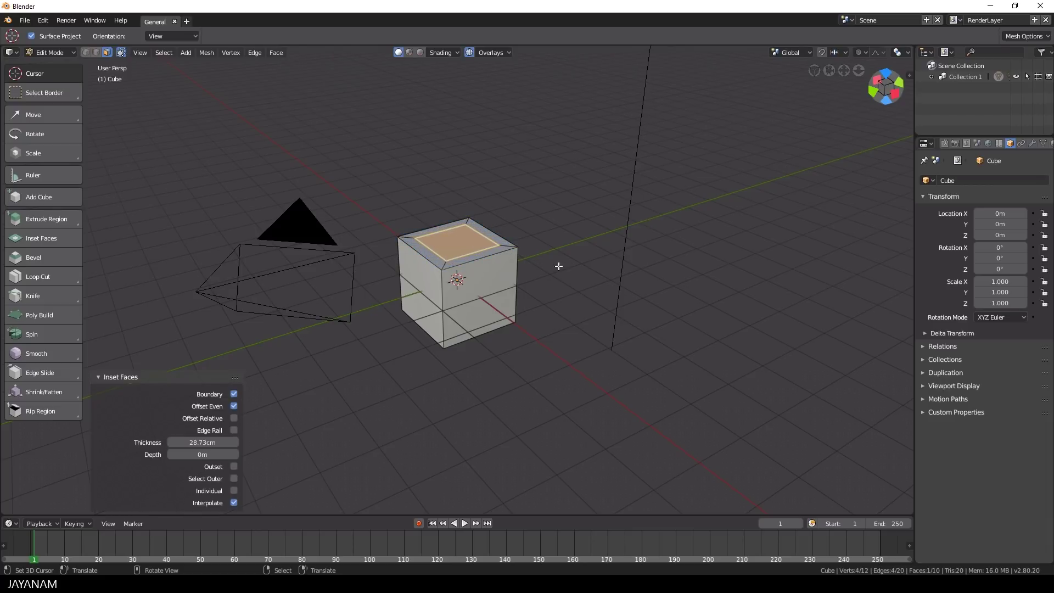
key(e)
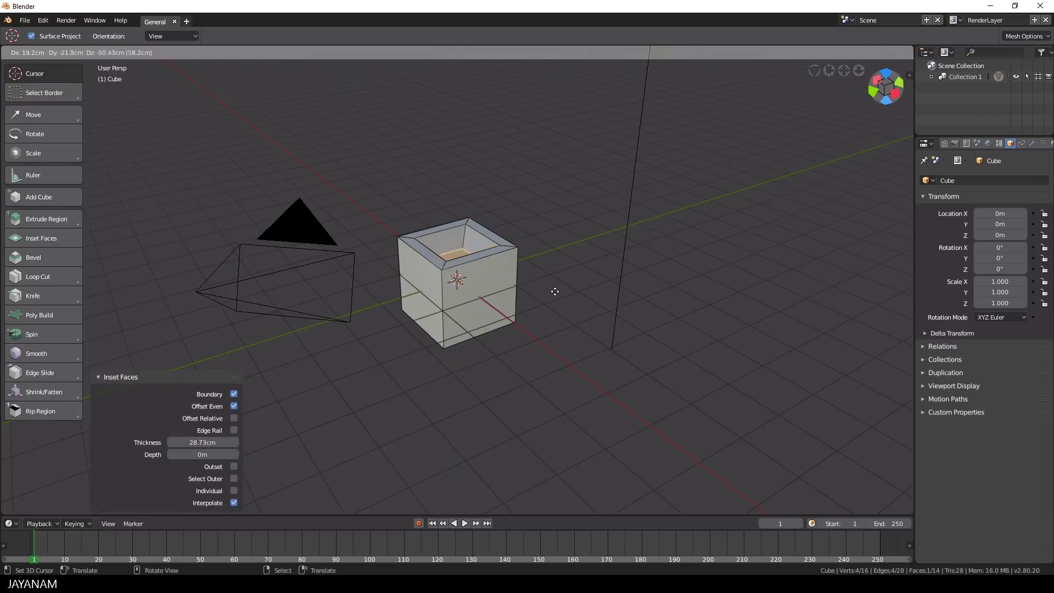
click(555, 289)
mouse_move(555, 289)
middle_down()
mouse_move(549, 245)
mouse_move(534, 332)
mouse_move(511, 323)
middle_up()
key(g)
key(z)
click(532, 343)
Step: Return to Object Mode and raise the cup to Z 2 m from the front view
key(ctrl+Tab)
click(490, 308)
key(ctrl+Tab)
click(409, 305)
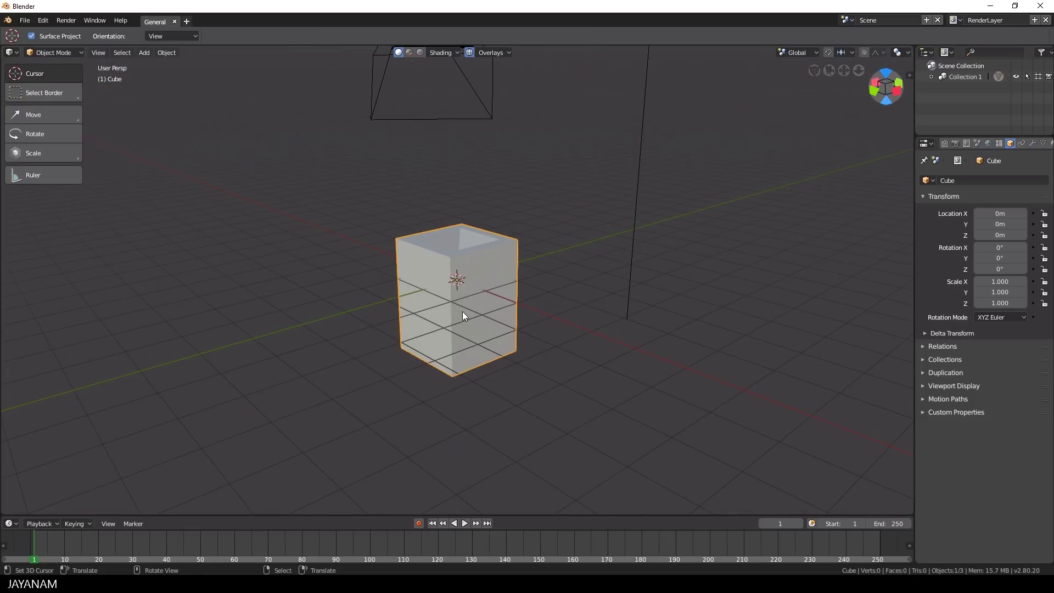
key(KP_1)
key(g)
key(z)
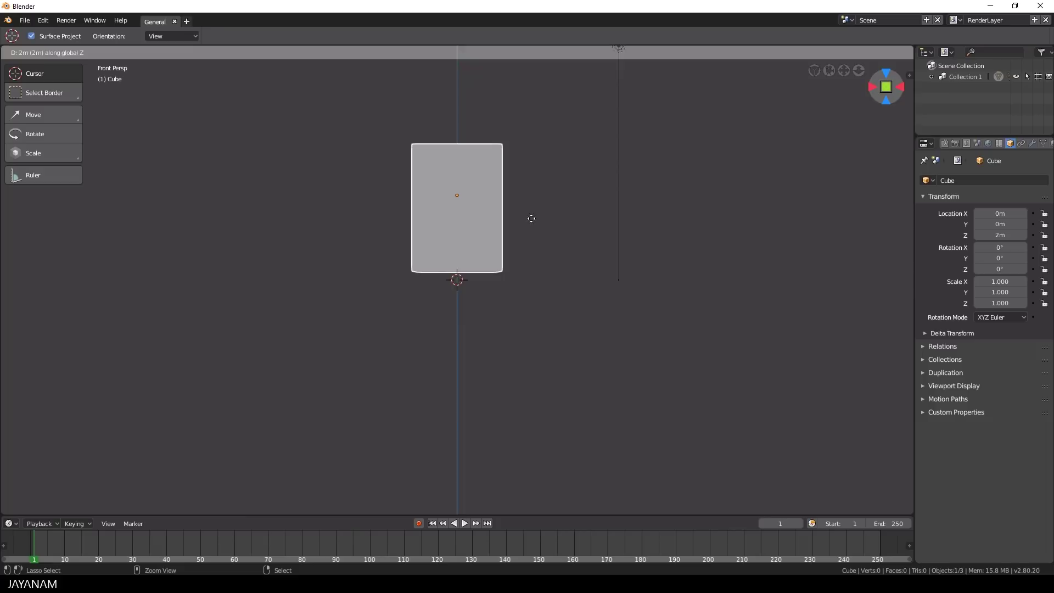
click(532, 216)
middle_drag(532, 217, 458, 190)
key(Tab)
Step: Bevel the rim edge loop with 2 segments and a 0.07 offset
alt+click(457, 195)
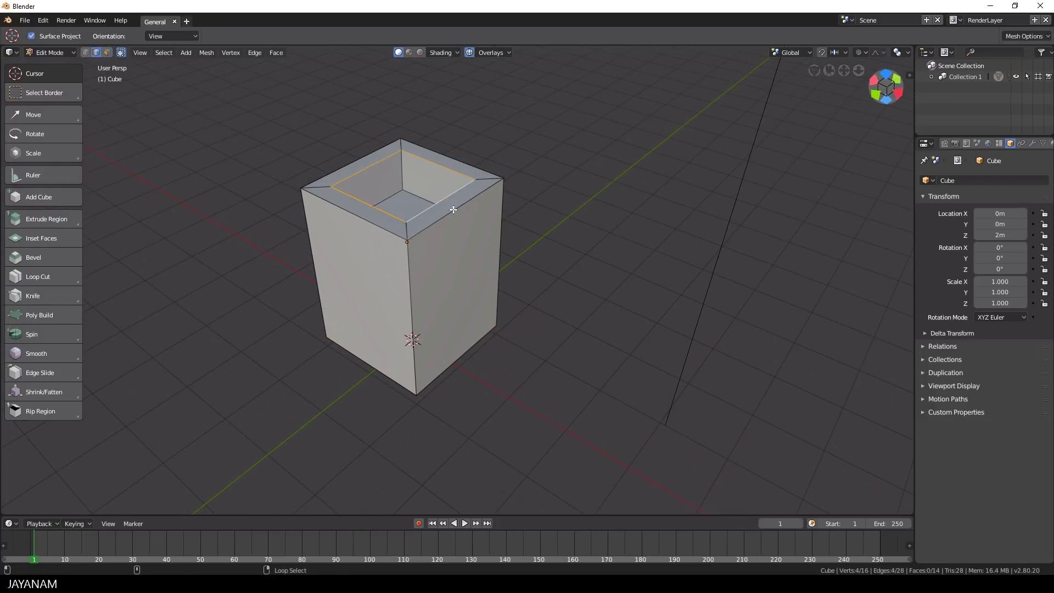
key(ctrl+b)
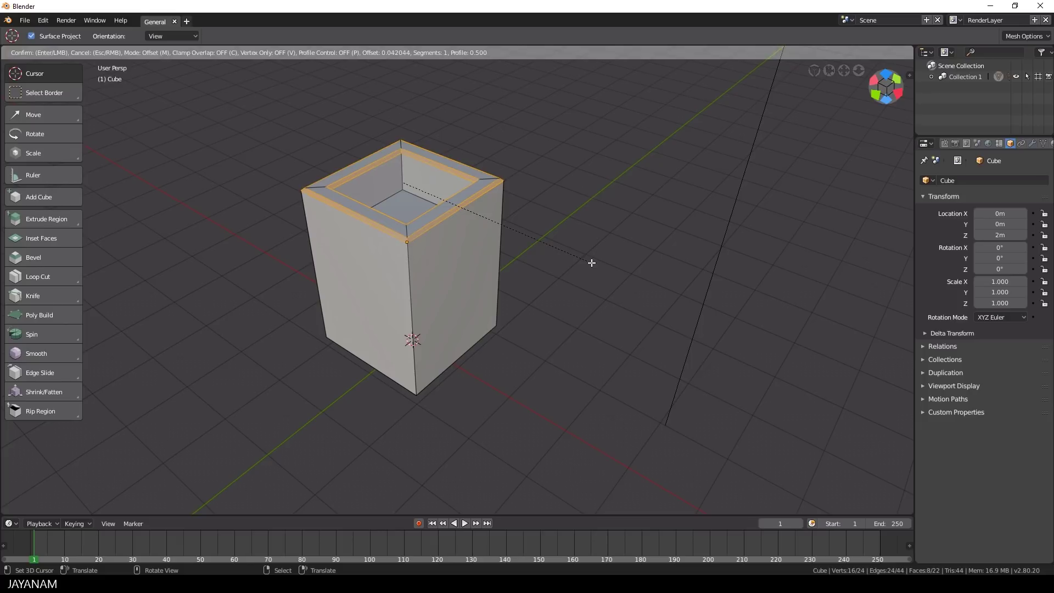
scroll(591, 263, up, 1)
text(0.070221)
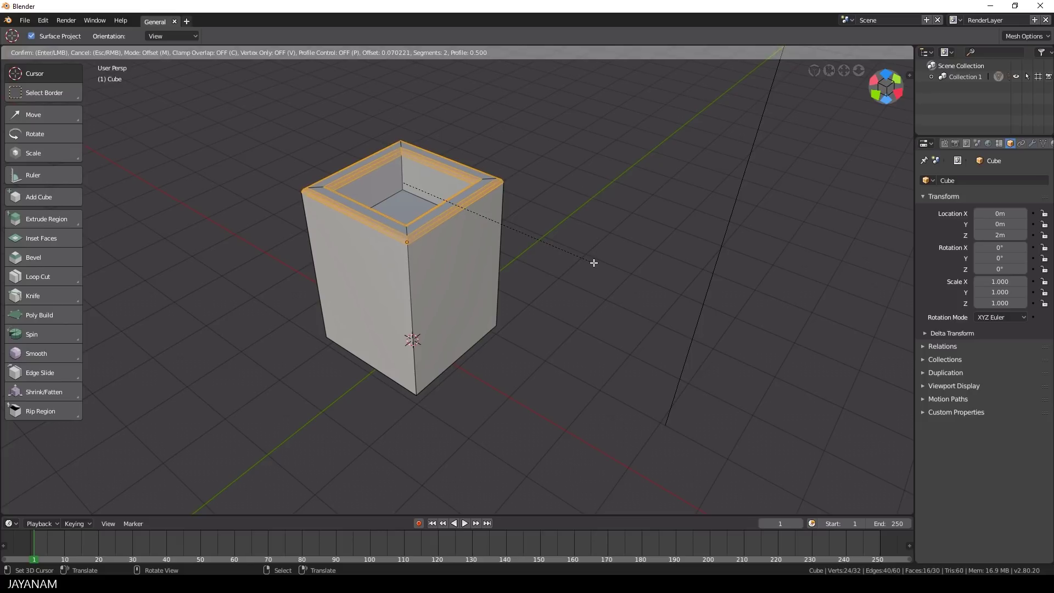
key(Return)
Step: Back in Object Mode, apply Shade Smooth to the cup through the F3 search
key(Tab)
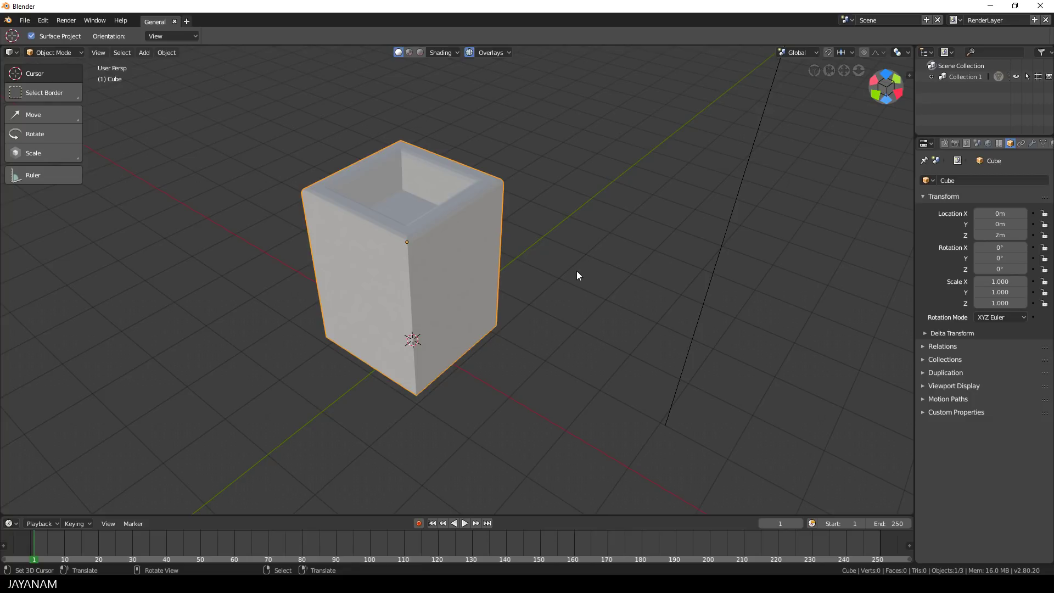
key(shift+space)
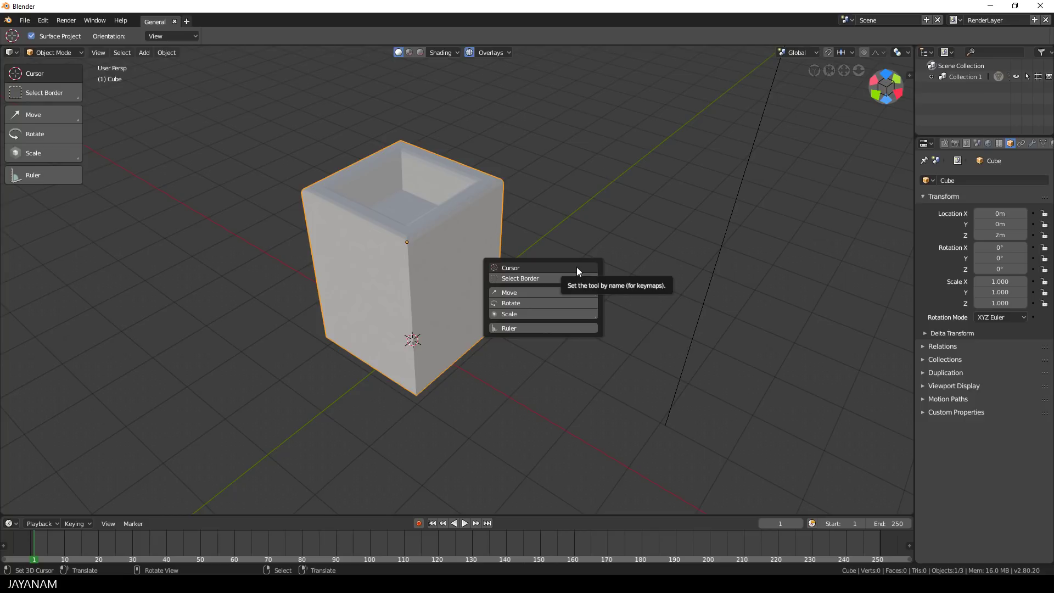
click(577, 269)
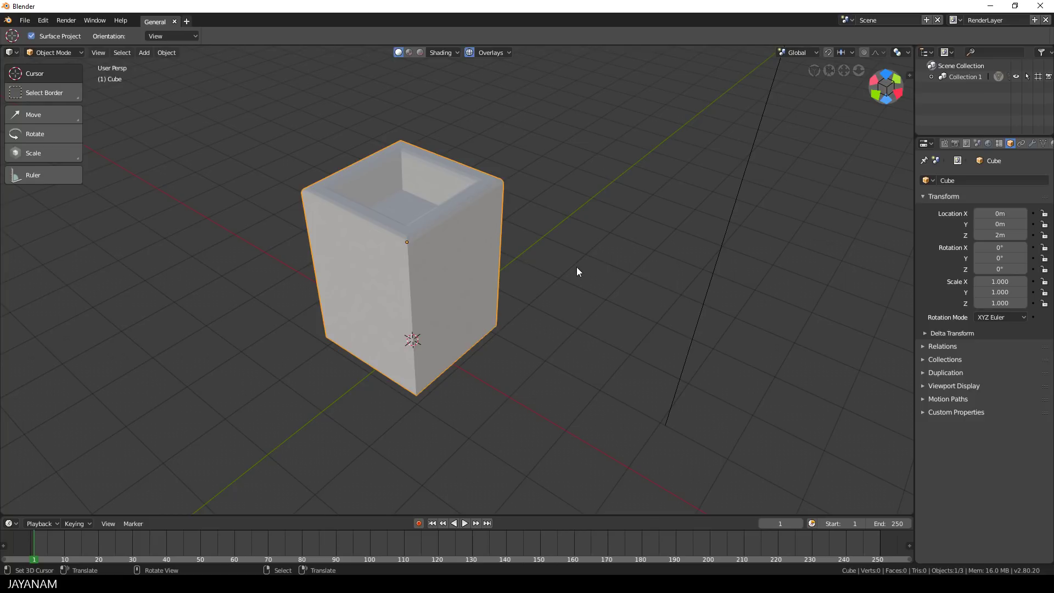
key(F3)
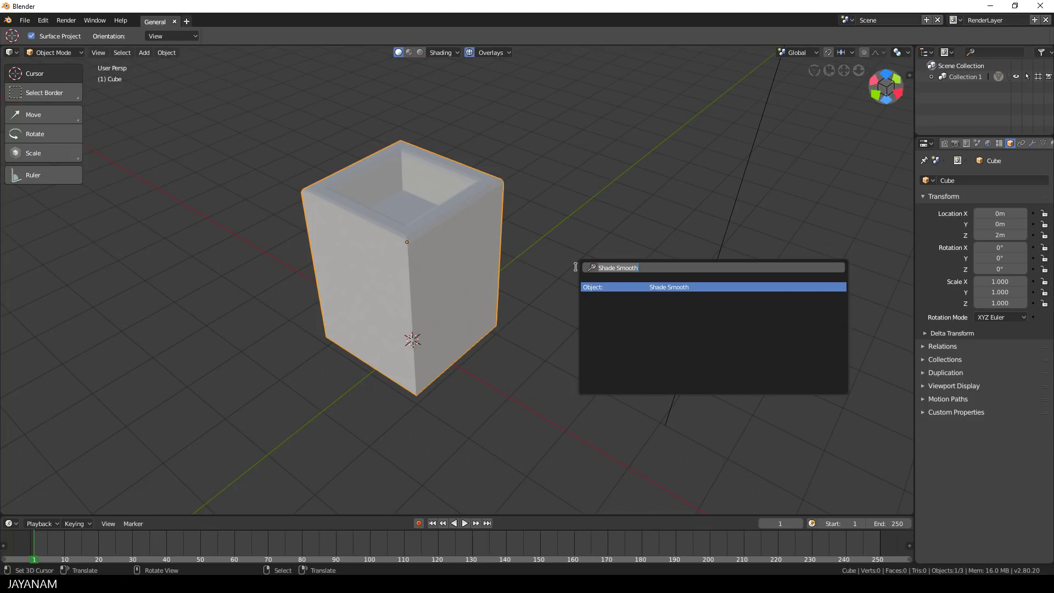
key(BackSpace)
text(smooth)
key(Return)
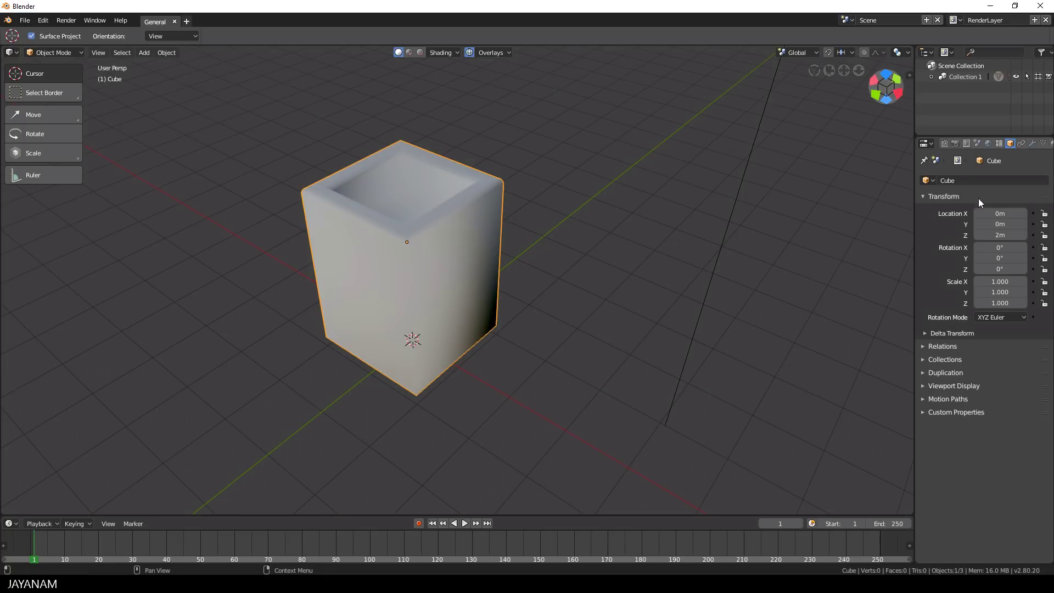
Step: Set the cup material's base colour to red
scroll(1042, 146, right, 2)
click(1032, 144)
click(999, 374)
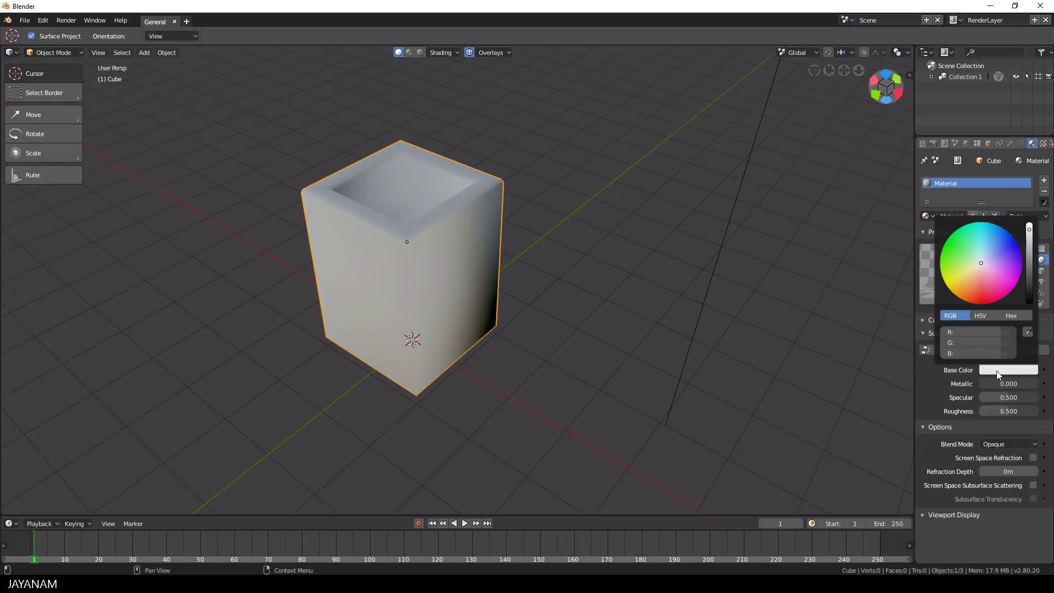
drag(981, 263, 977, 289)
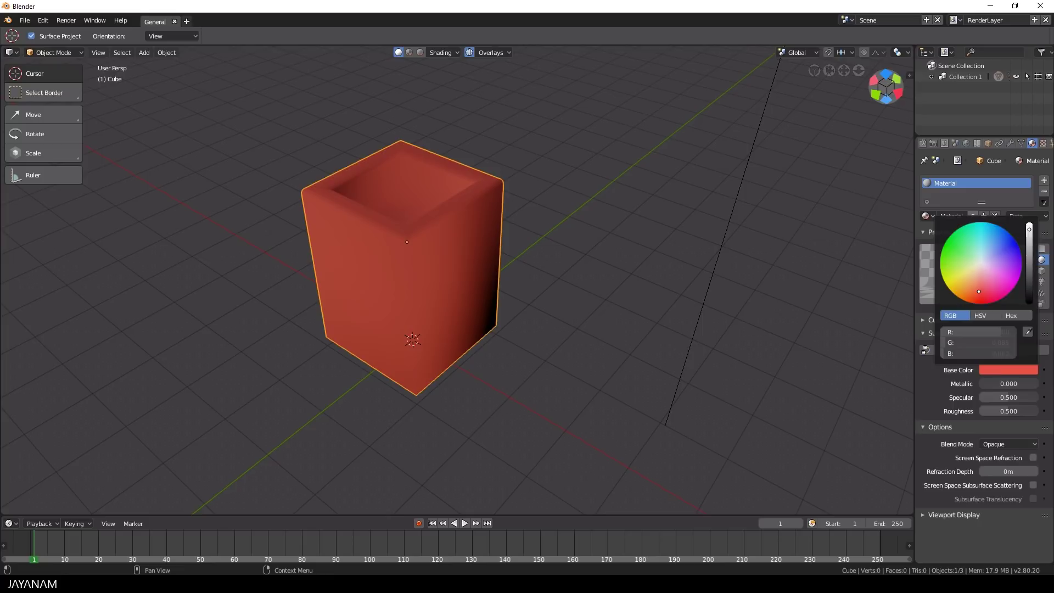
Step: Add a Subdivision Surface modifier with viewport level 3
click(1011, 144)
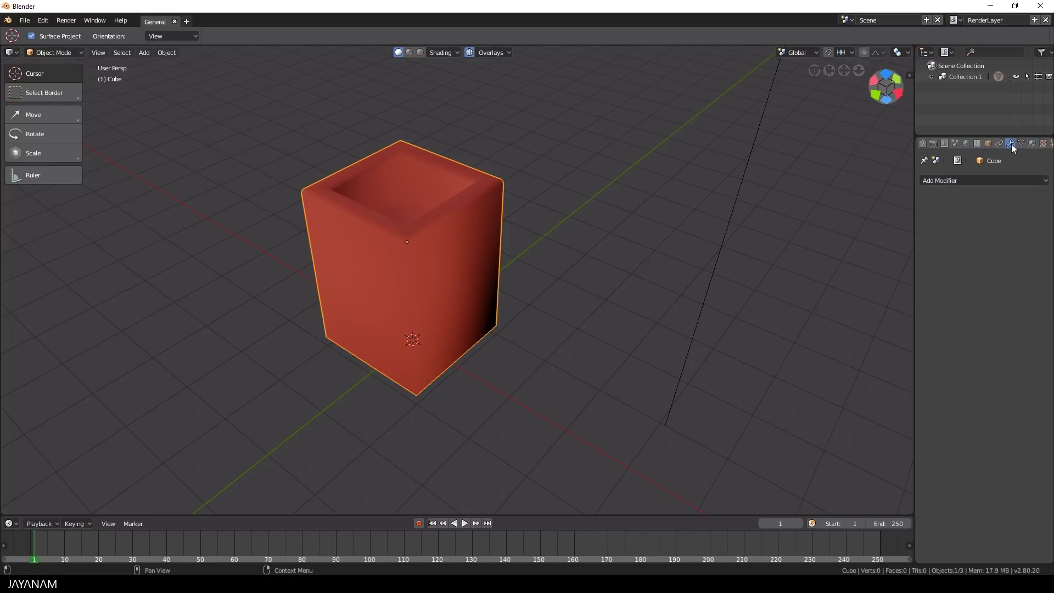
click(947, 179)
click(839, 364)
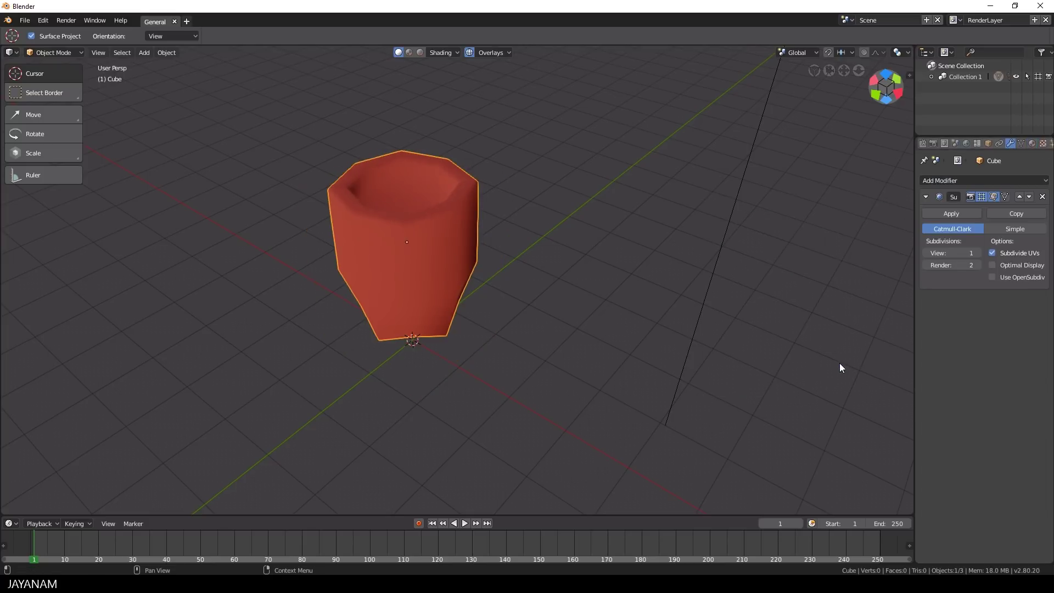
click(978, 253)
click(978, 253)
Step: Preview the cup in Rendered shading from a higher angle
middle_drag(647, 270, 564, 311)
scroll(564, 310, up, 2)
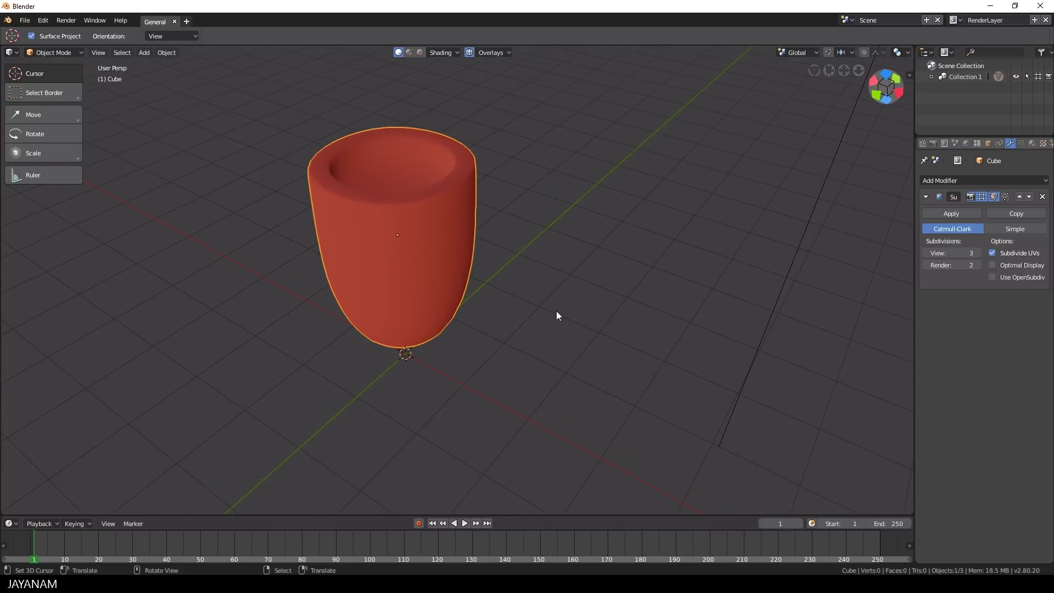
click(420, 52)
mouse_move(431, 74)
middle_down()
mouse_move(552, 237)
mouse_move(547, 265)
mouse_move(751, 193)
mouse_move(621, 211)
mouse_move(641, 207)
middle_up()
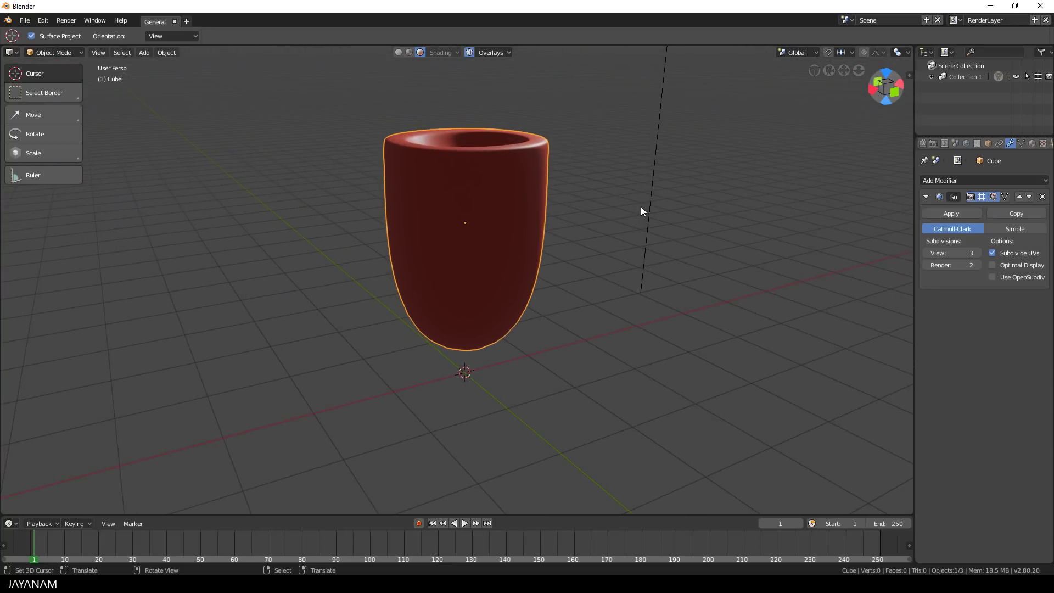
Step: In Render properties, try Cycles and Workbench before settling on Eevee as render engine
click(933, 143)
click(1000, 179)
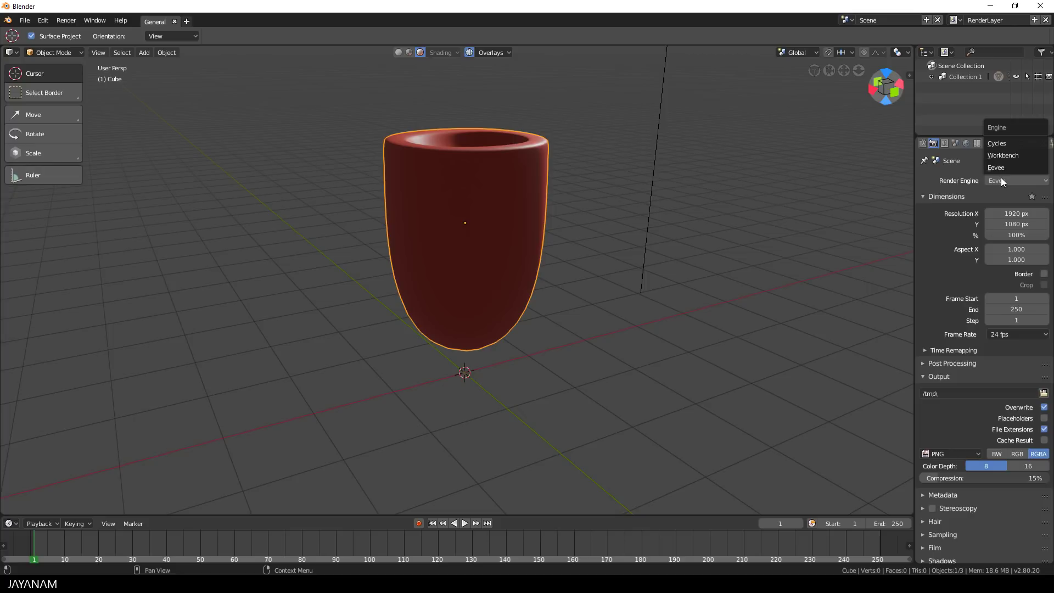
click(1007, 146)
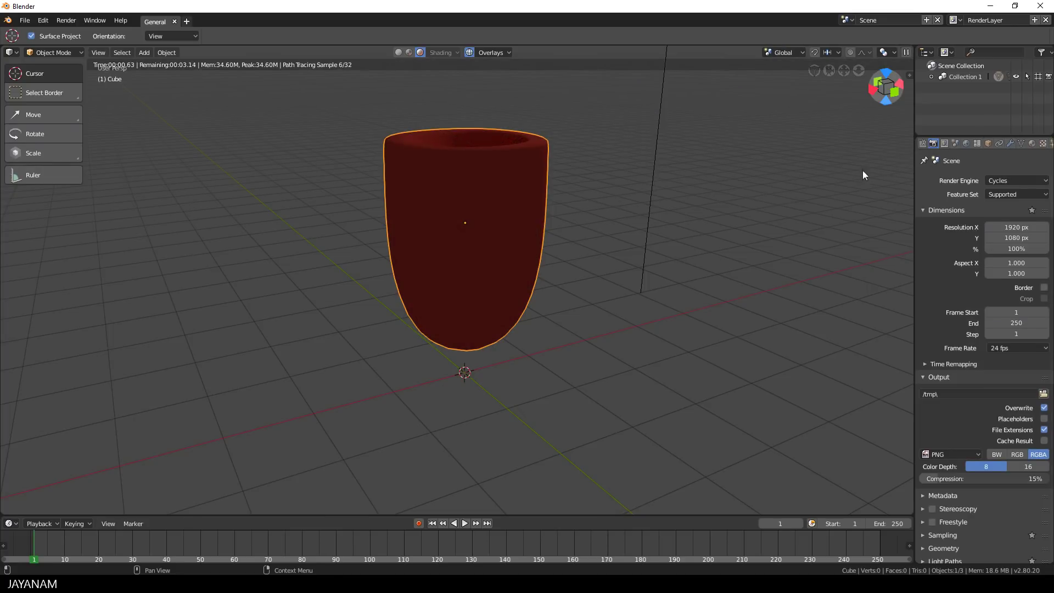
middle_drag(655, 229, 650, 239)
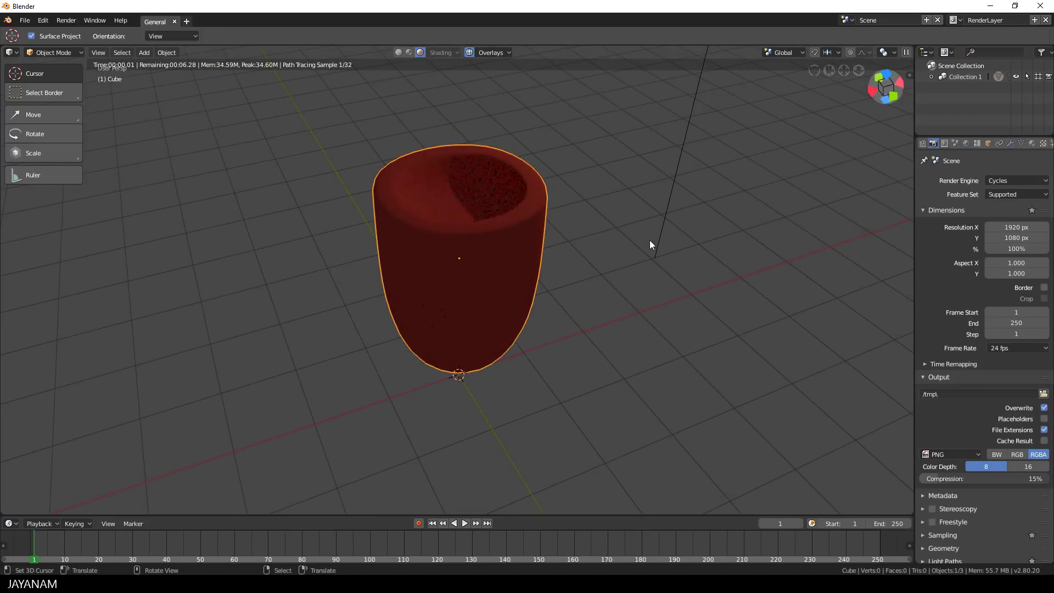
click(1006, 179)
click(1009, 157)
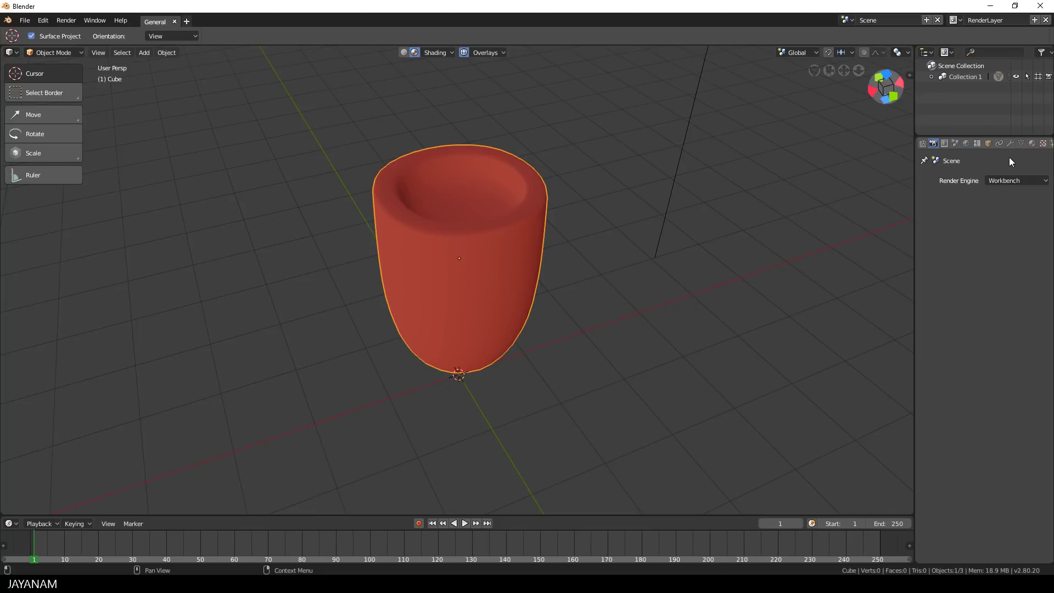
click(1006, 180)
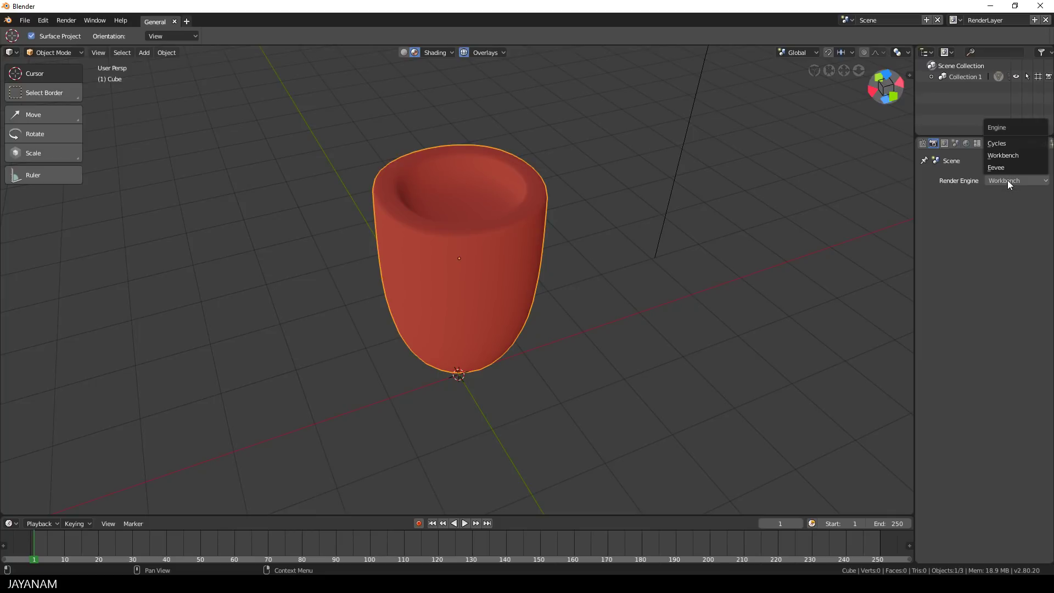
click(1006, 165)
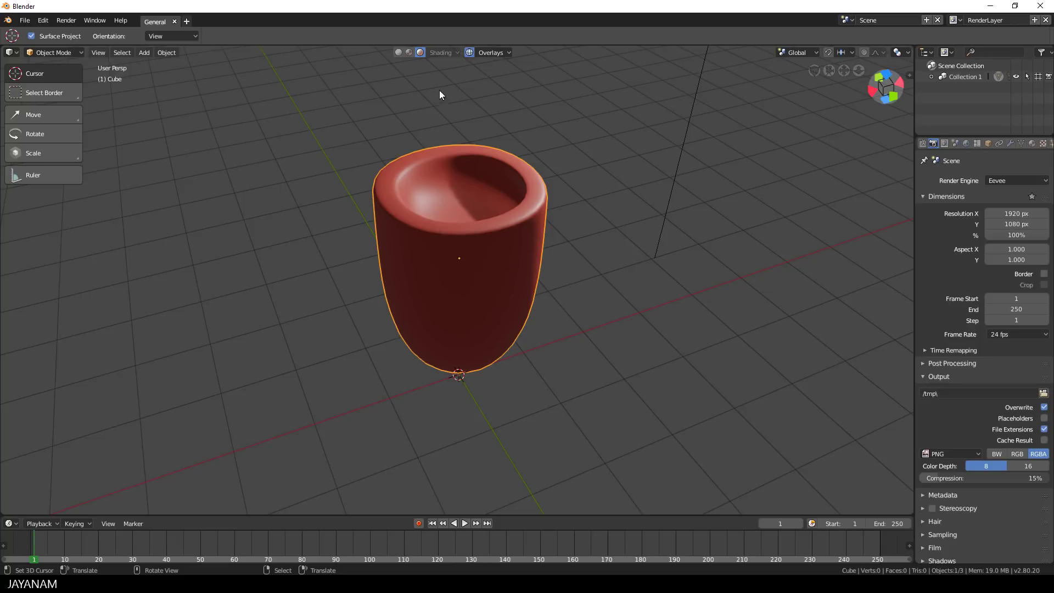
Step: In Solid shading and side view, lower the cup 38.9 cm along Z onto the origin
click(399, 53)
key(ctrl+KP_3)
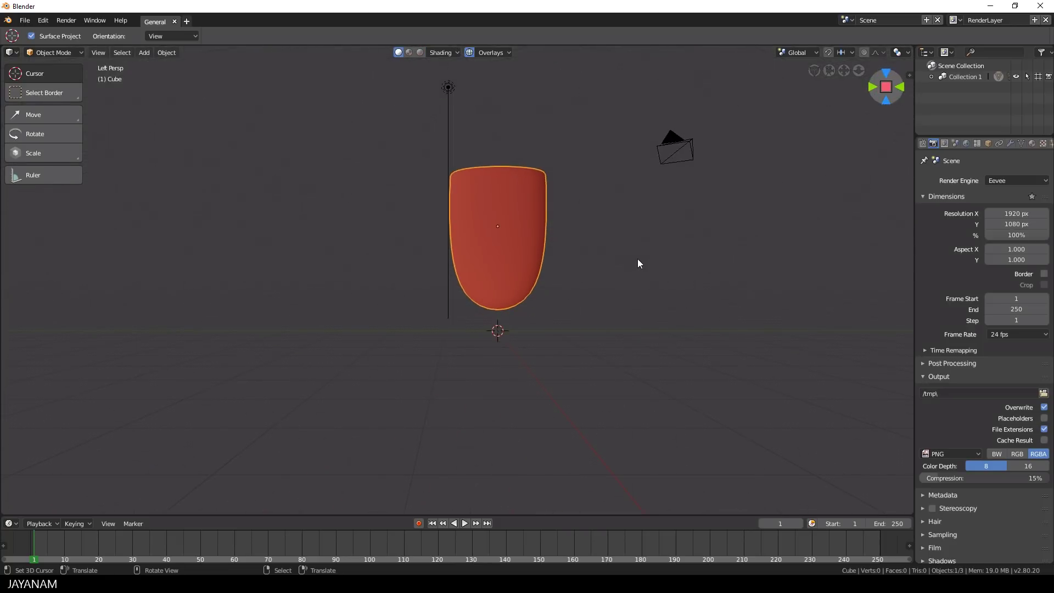
key(g)
key(z)
click(564, 249)
middle_drag(565, 249, 601, 285)
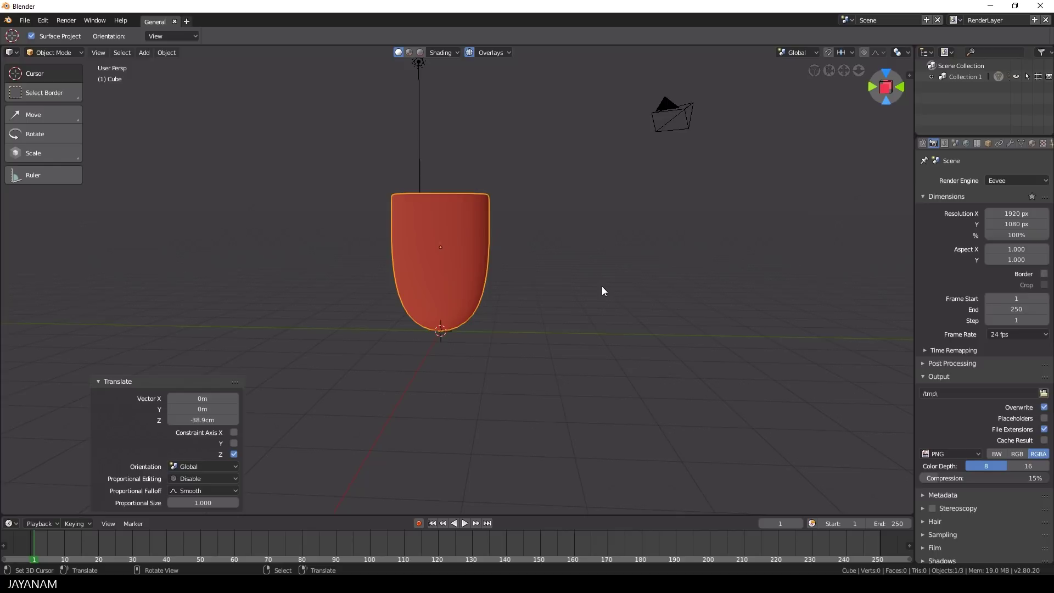
Step: Add a Single Bone armature at the origin
key(shift+a)
mouse_move(601, 286)
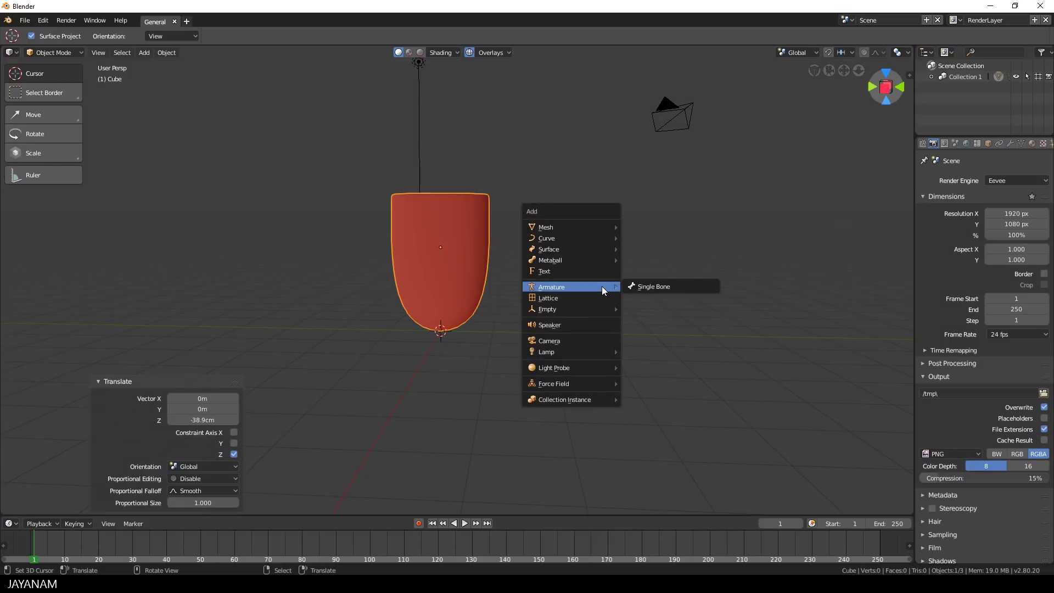
click(663, 288)
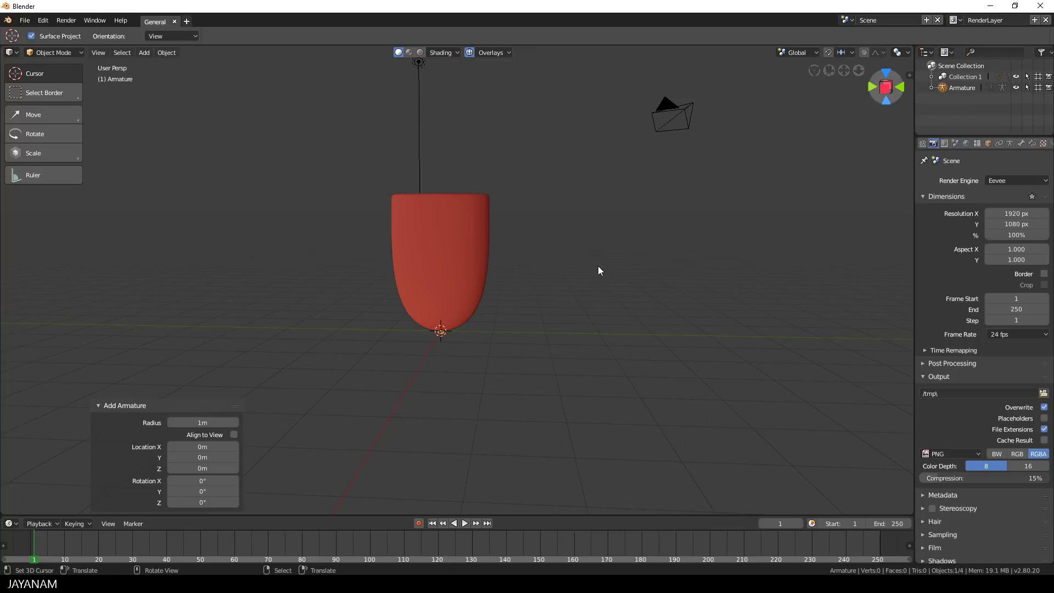
middle_drag(598, 265, 578, 282)
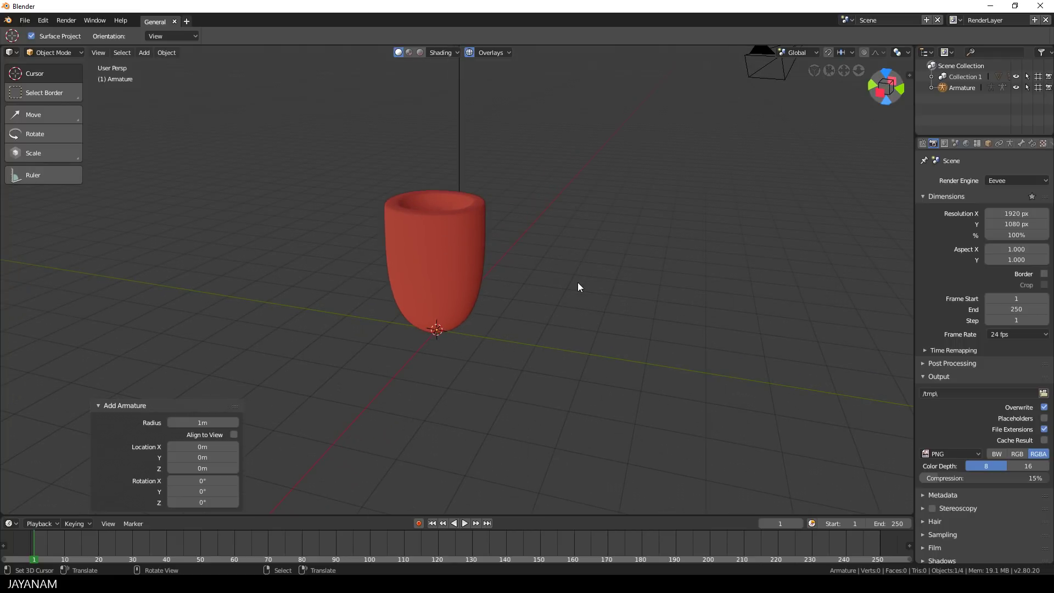
Step: Select the cup, enable X-ray with Alt+Z, return to Solid shading, and snap to side view
click(459, 250)
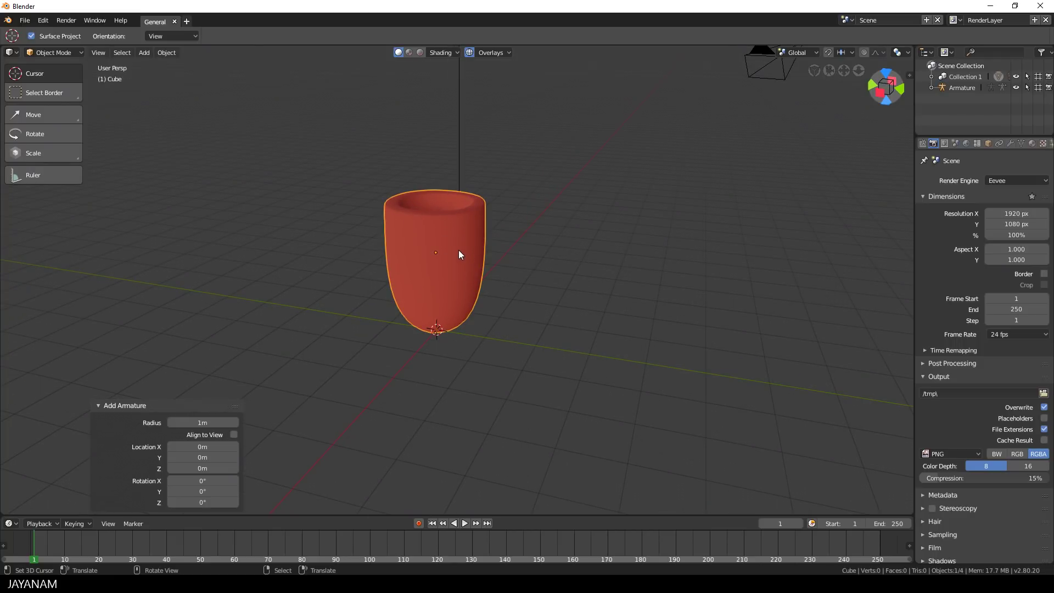
key(alt+z)
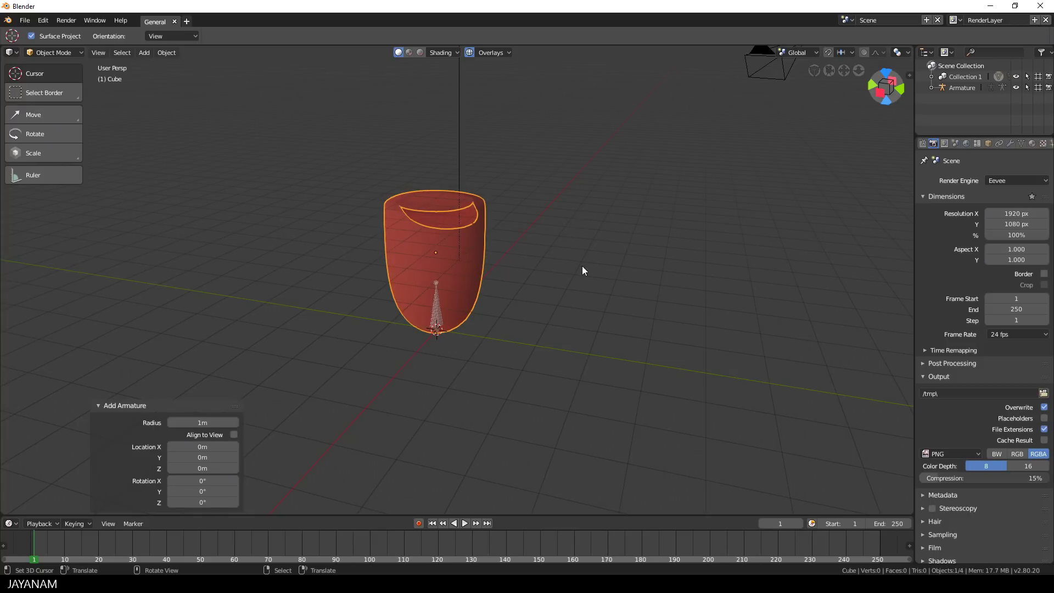
click(418, 54)
click(410, 53)
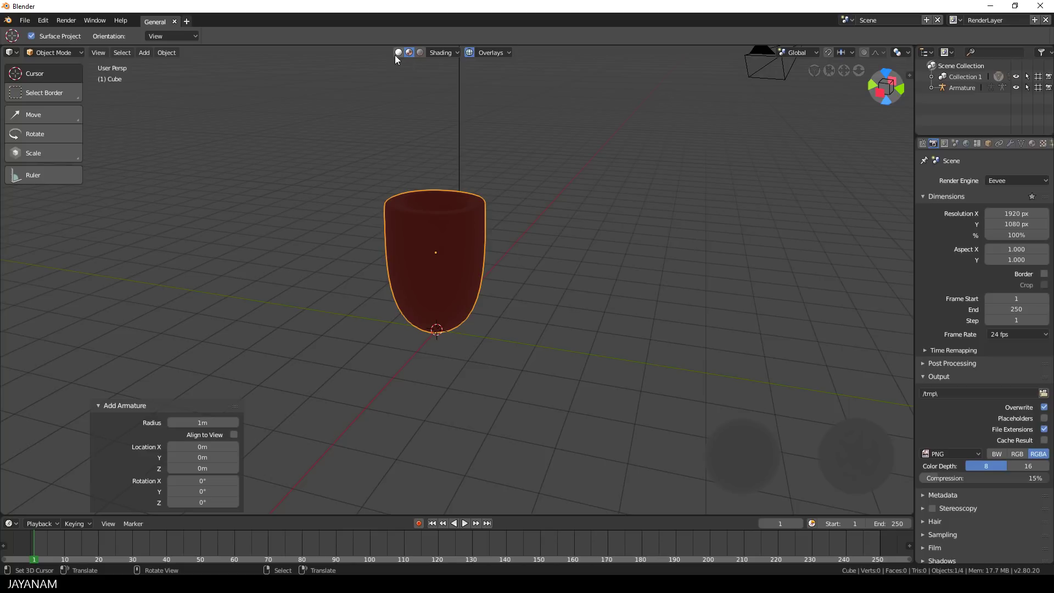
click(399, 53)
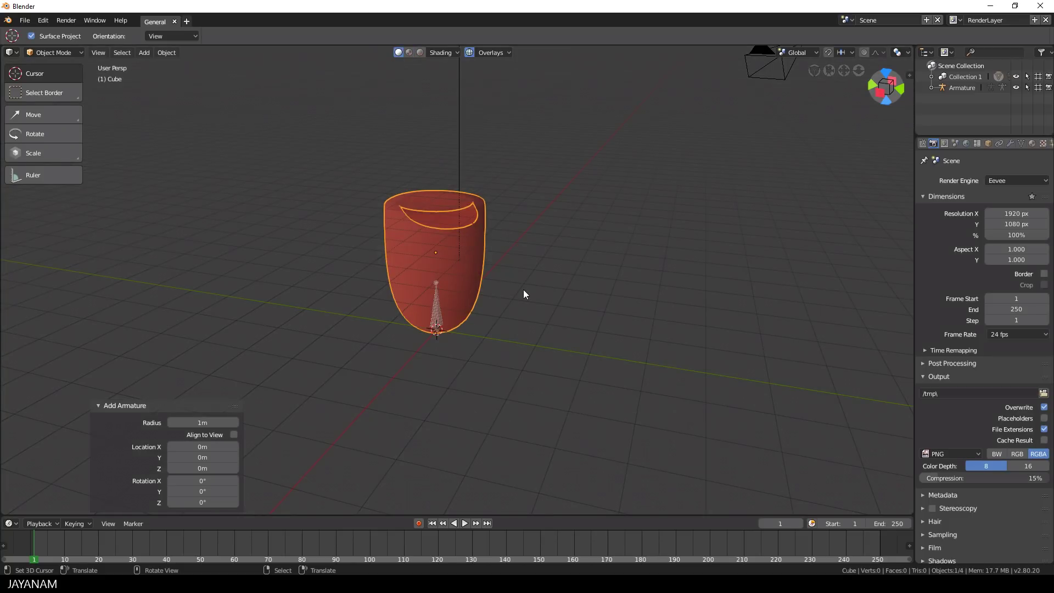
middle_drag(522, 289, 545, 283)
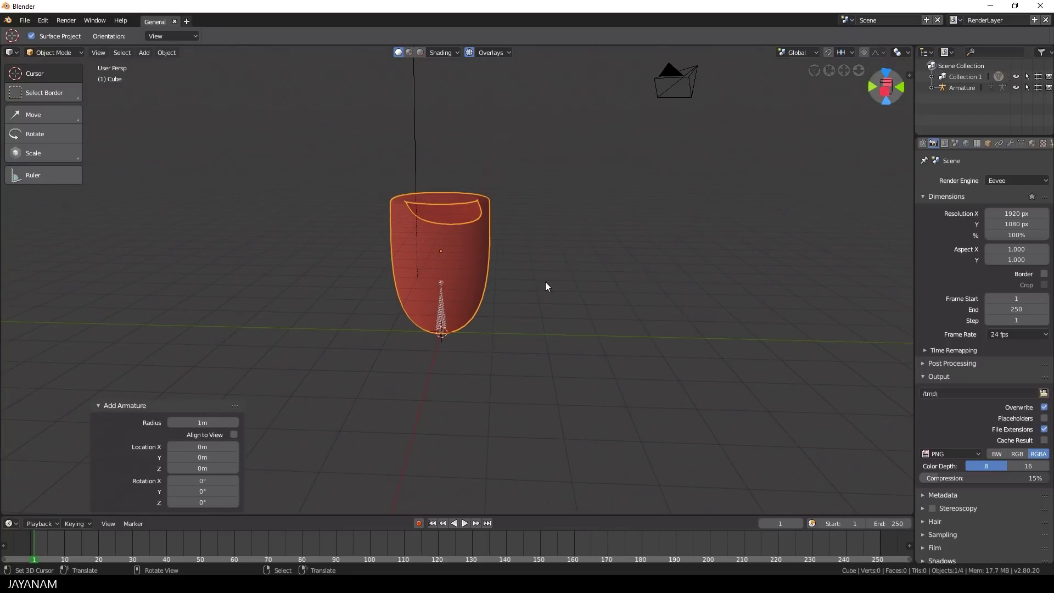
key(ctrl+KP_3)
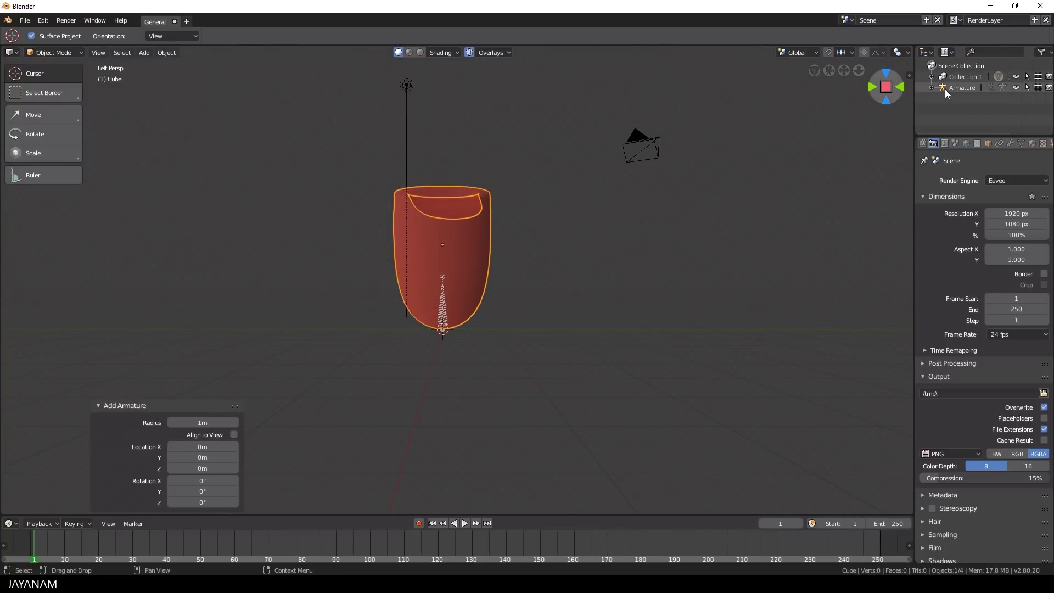
Step: Extrude two more bones straight up along Z, making a three-bone chain reaching 1.02 m
click(961, 88)
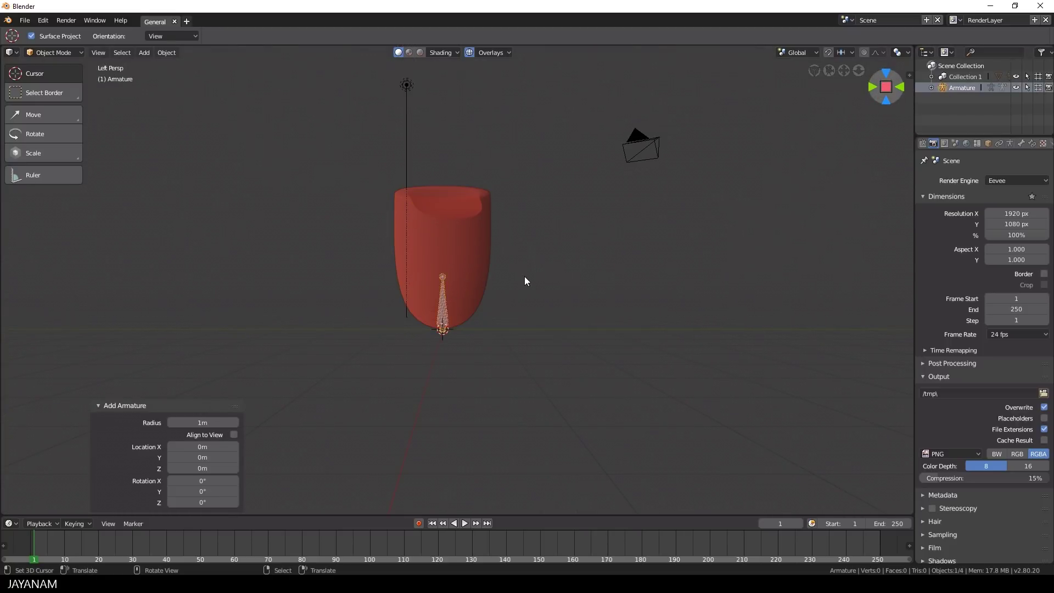
scroll(525, 275, up, 1)
key(Tab)
key(e)
key(z)
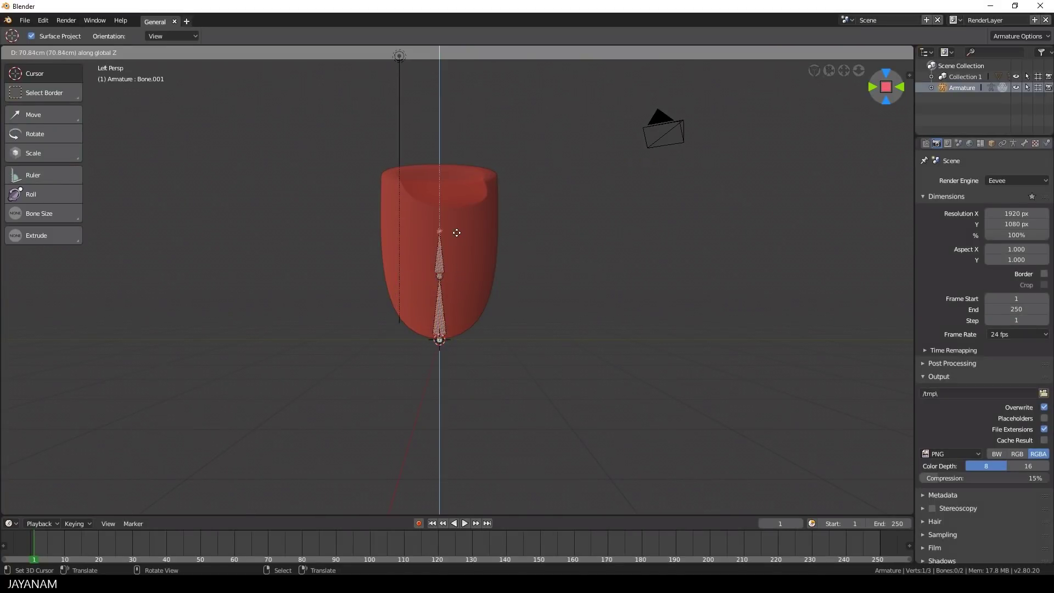
click(458, 228)
key(e)
key(z)
click(459, 168)
middle_drag(460, 167, 567, 292)
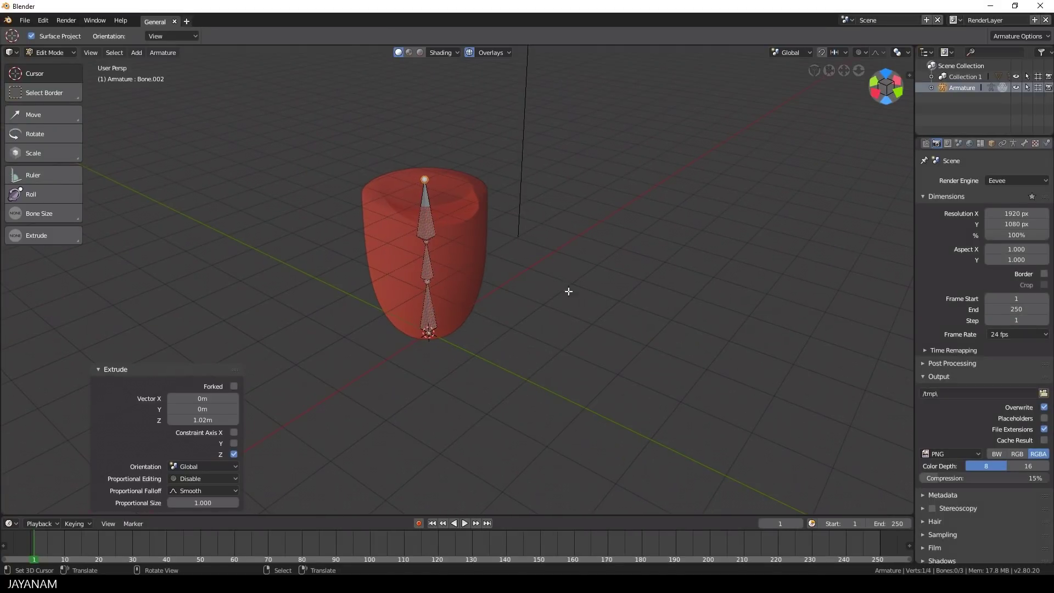
click(98, 369)
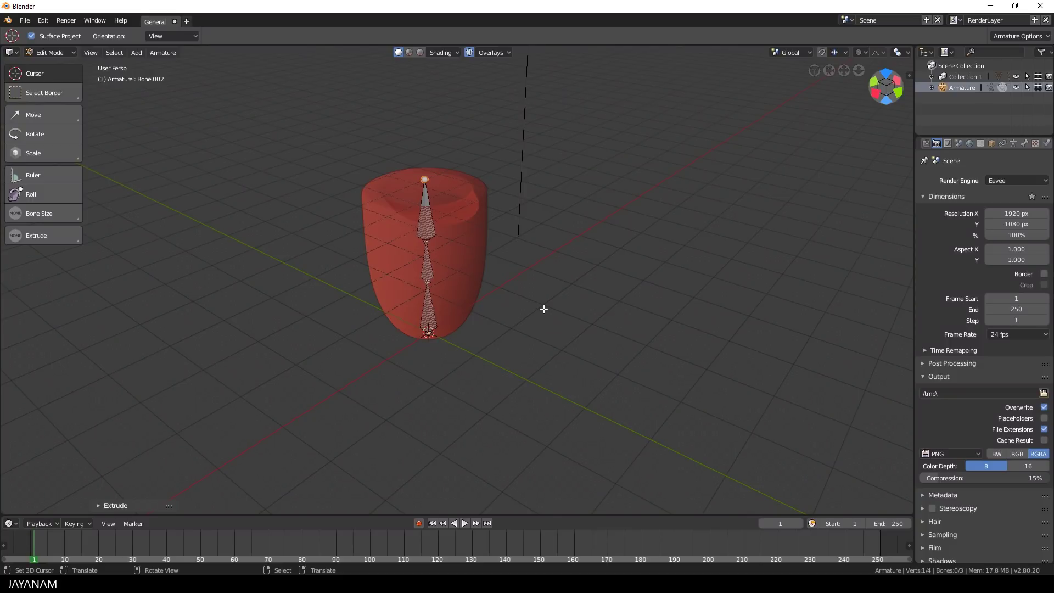
Step: In Object Mode, parent the cup to the armature with automatic weights
key(ctrl+Tab)
click(441, 311)
click(467, 235)
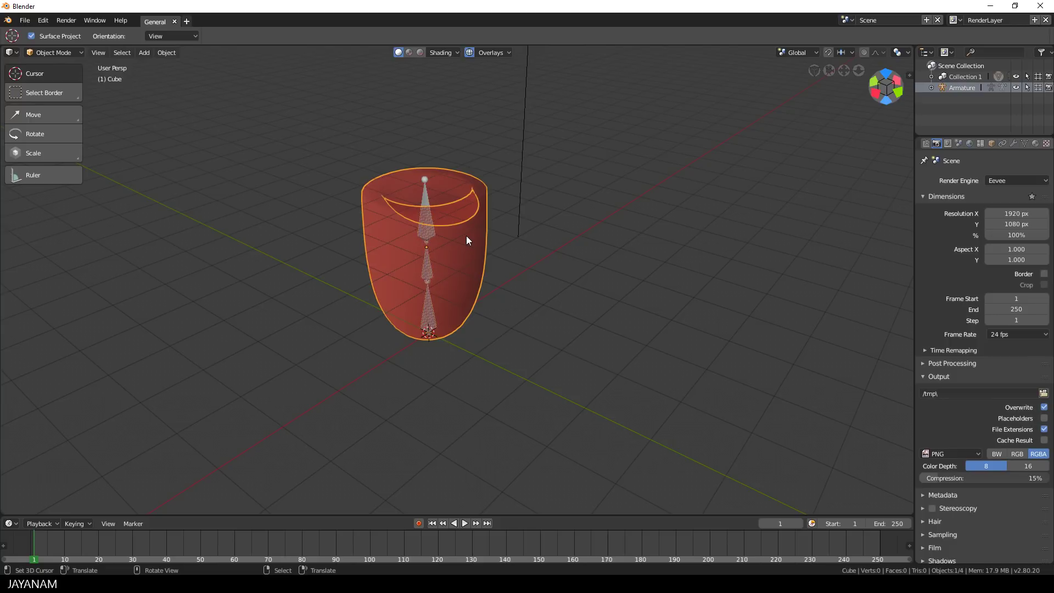
shift+click(427, 179)
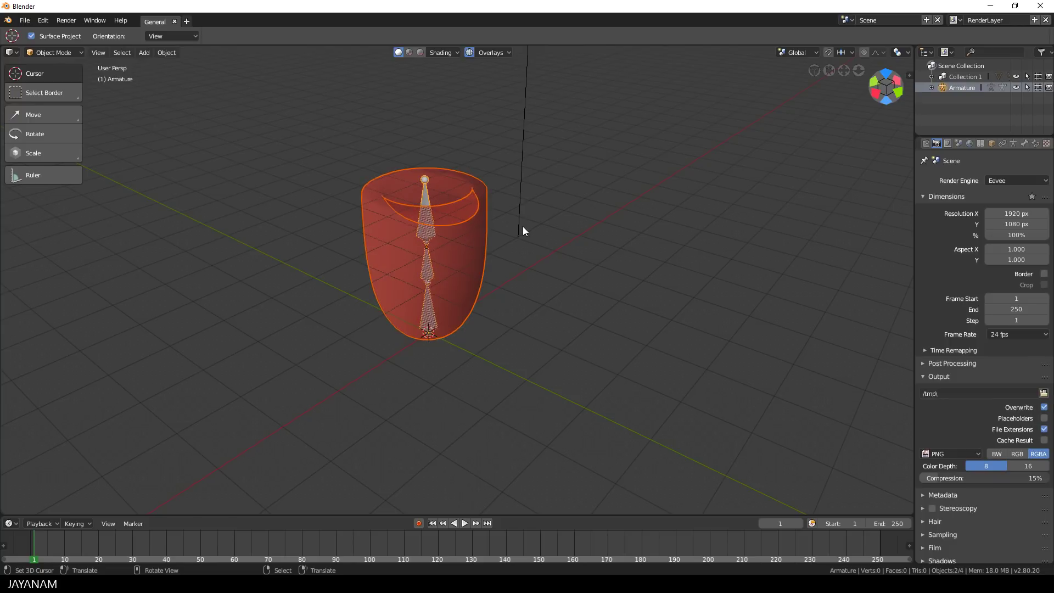
key(ctrl+p)
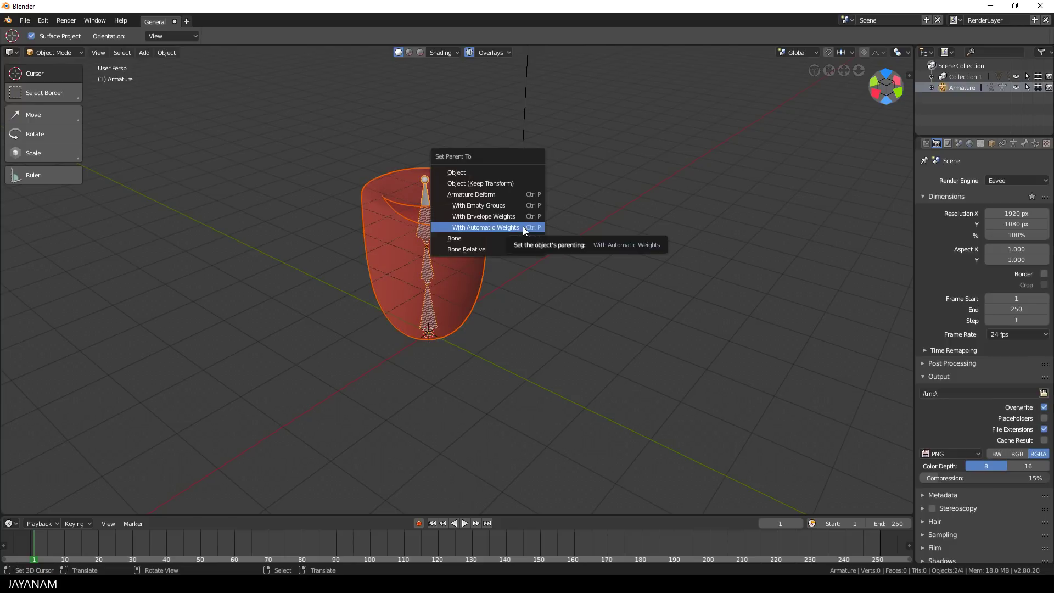
click(523, 226)
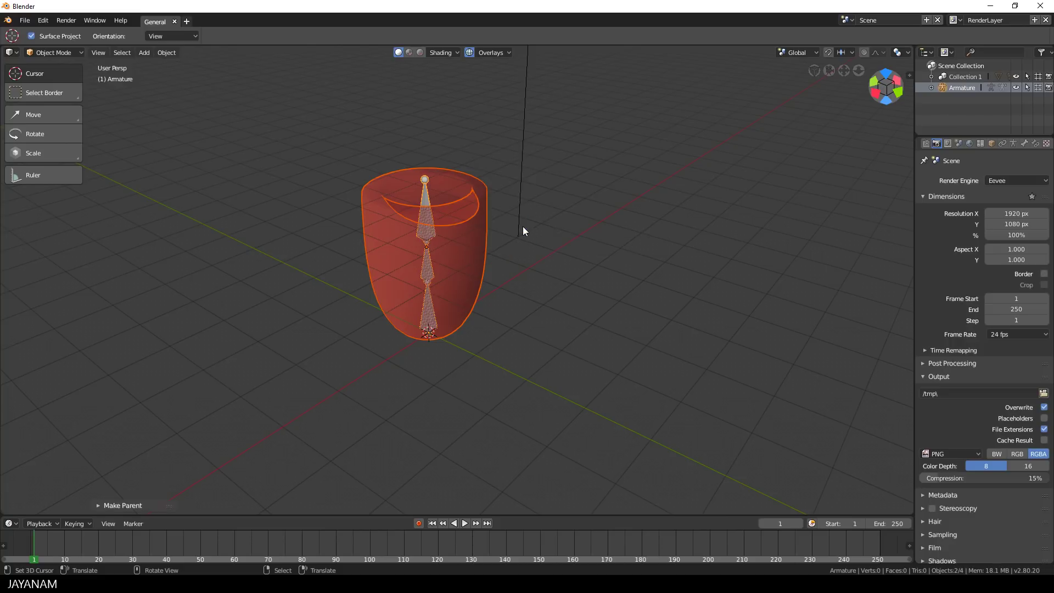
Step: Select the armature alone and bring up the mode pie menu for Pose Mode
click(458, 220)
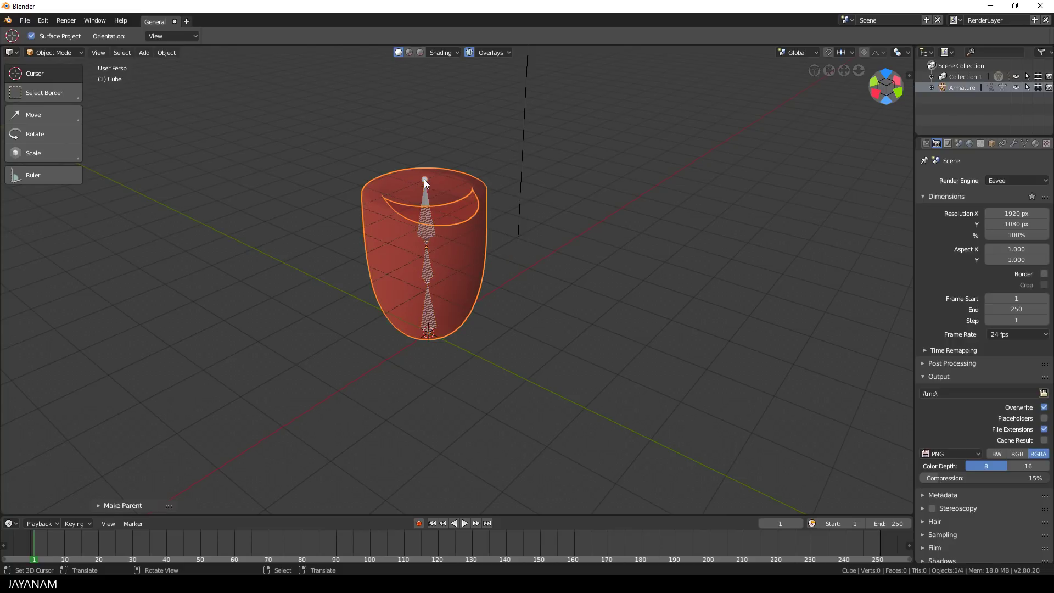
click(425, 184)
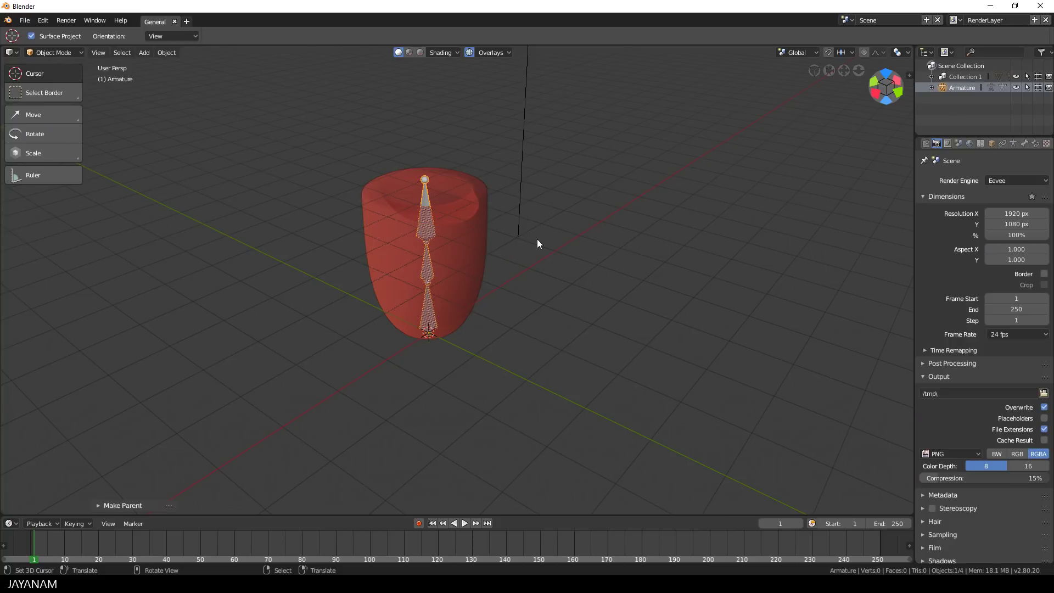
key(ctrl+Tab)
click(530, 302)
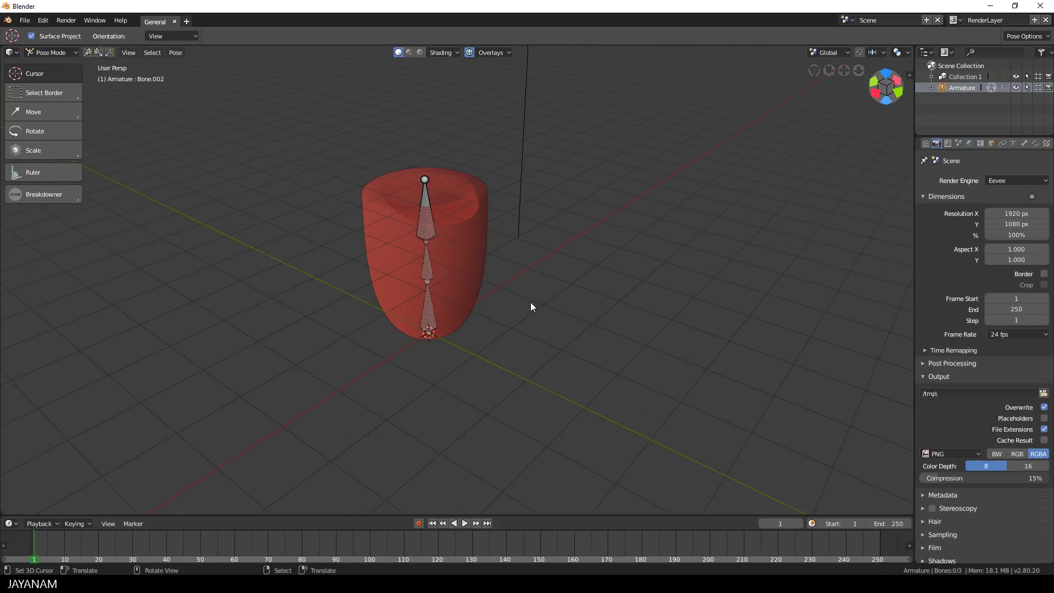
click(426, 199)
middle_drag(440, 208, 566, 279)
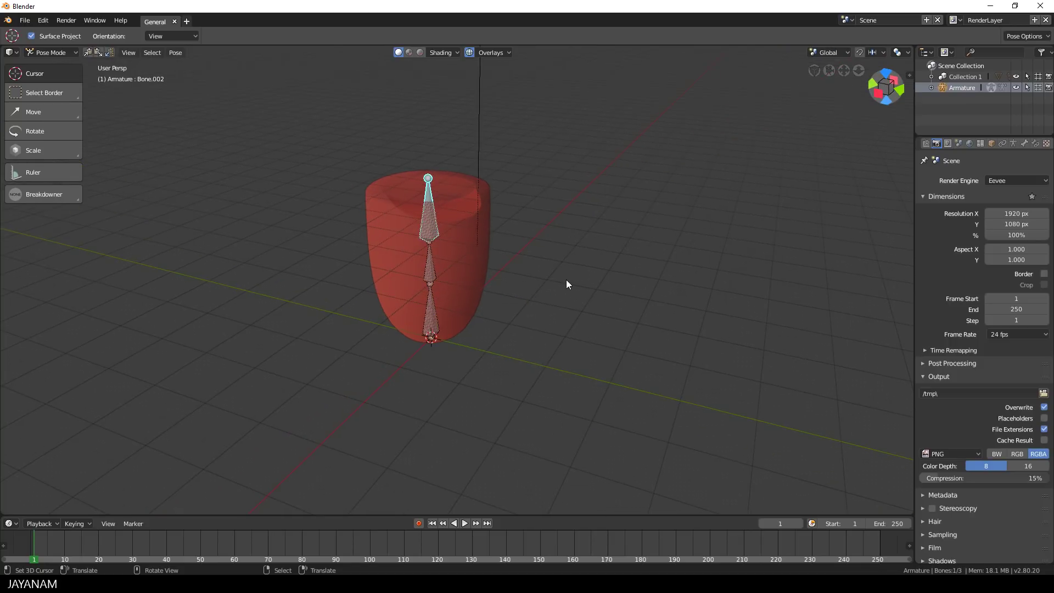
key(r)
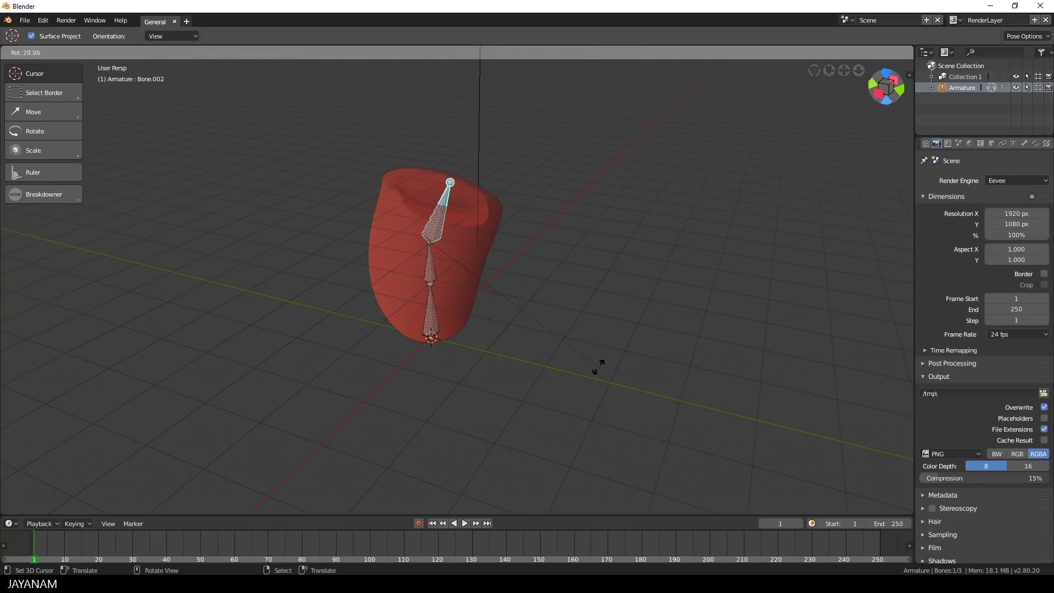
click(531, 274)
key(s)
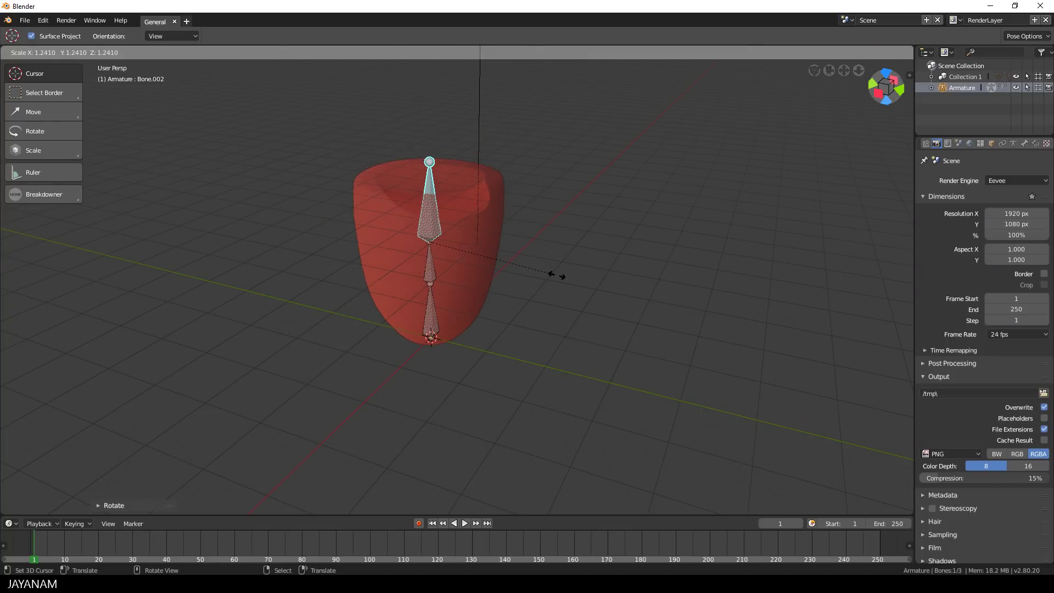
click(557, 276)
key(alt+s)
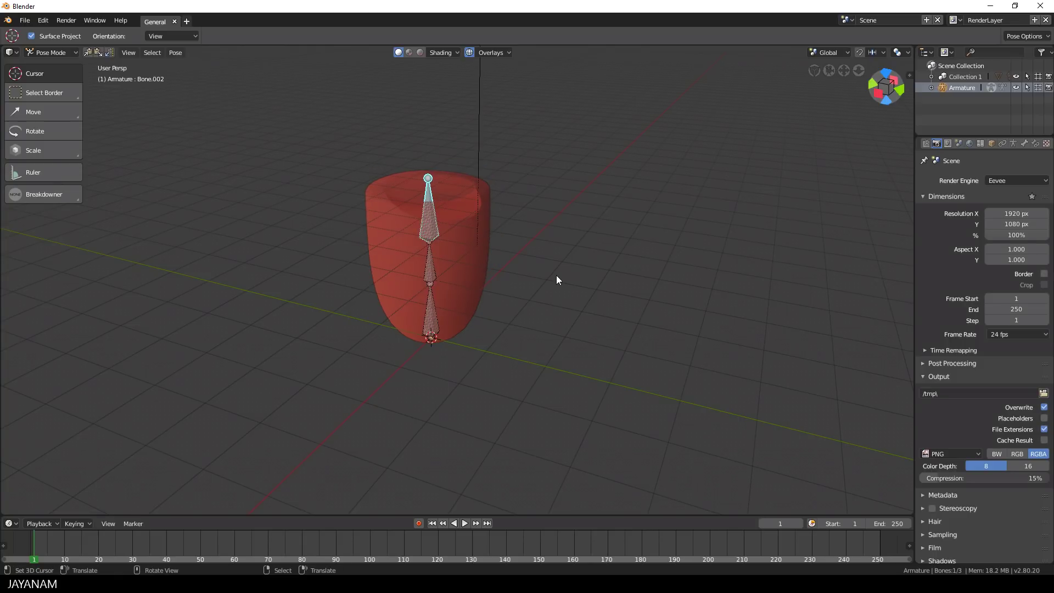
middle_drag(555, 275, 544, 262)
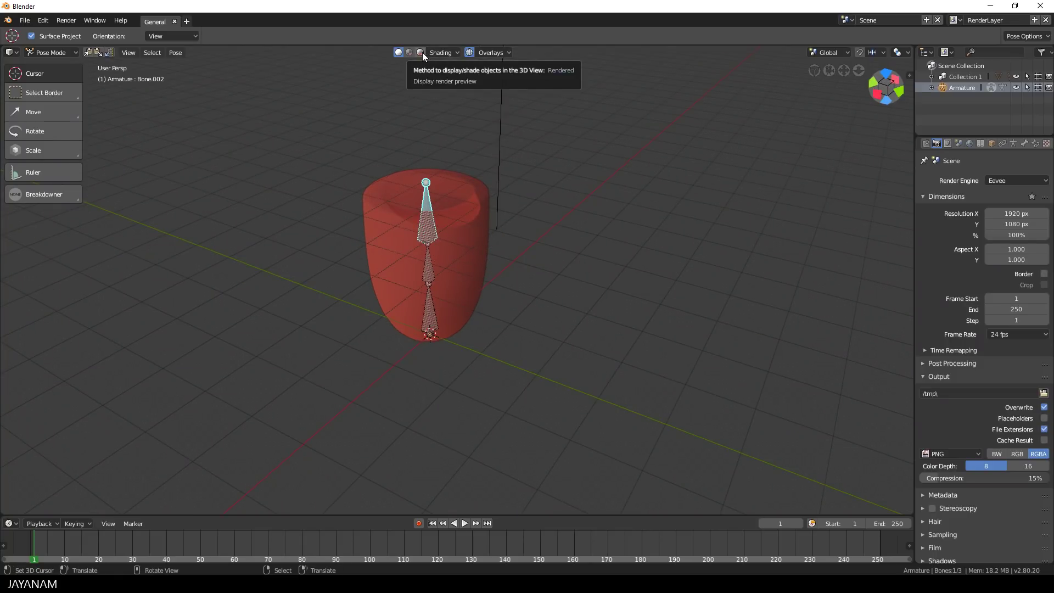
Step: Switch to material preview shading, enable X-ray, and lower the Bone Selection overlay opacity
click(422, 52)
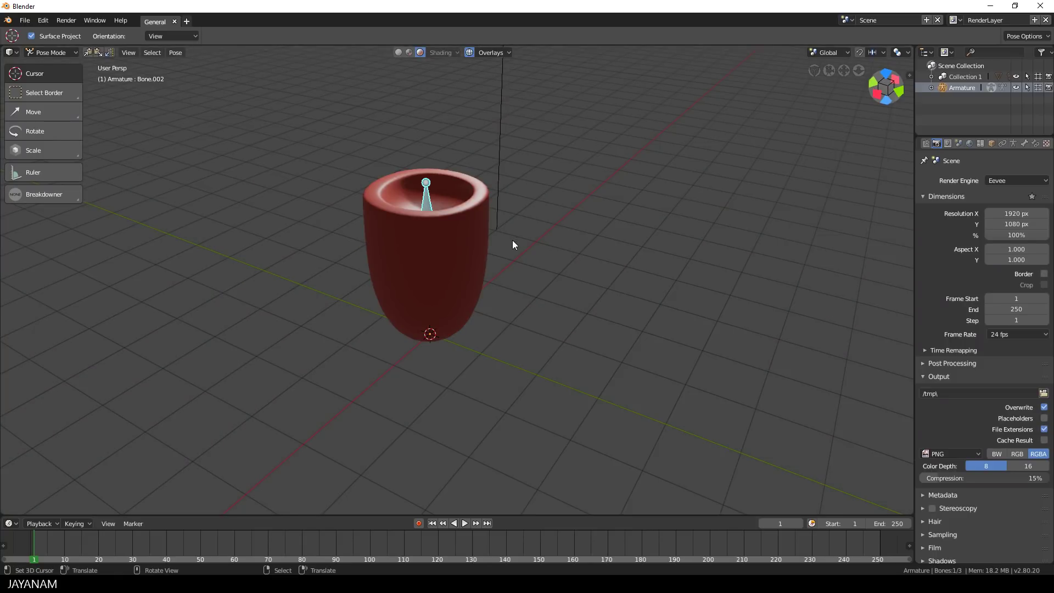
key(alt+z)
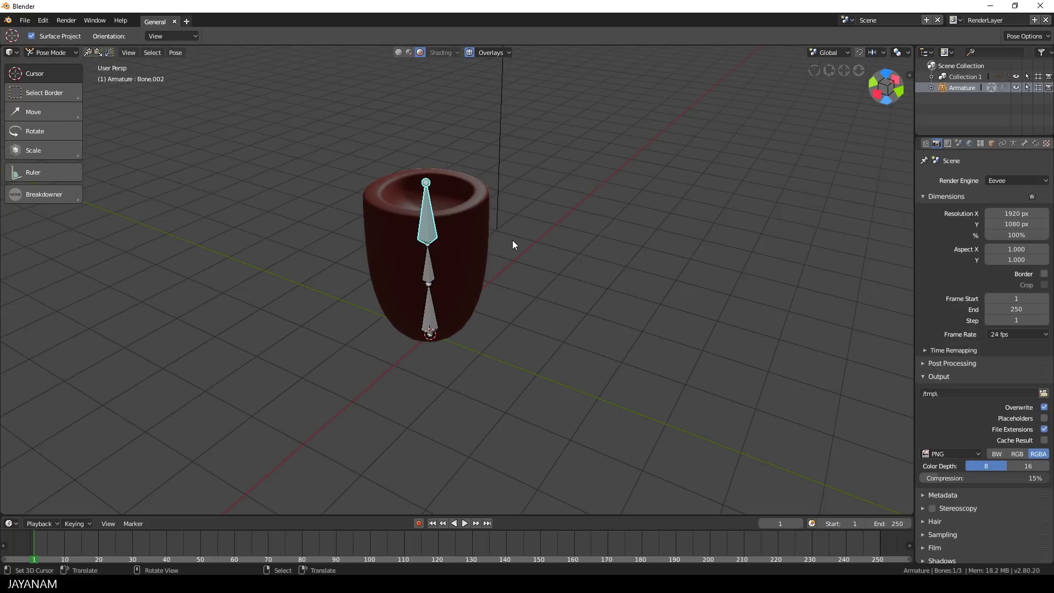
click(498, 52)
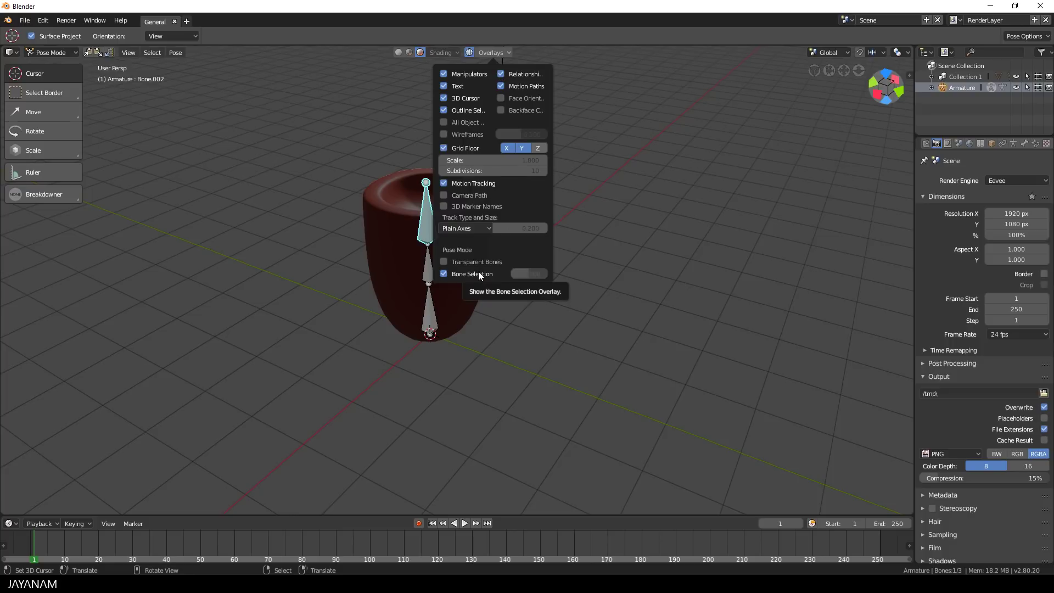
mouse_move(532, 274)
mouse_down()
mouse_move(540, 274)
mouse_move(516, 274)
mouse_move(527, 274)
mouse_up()
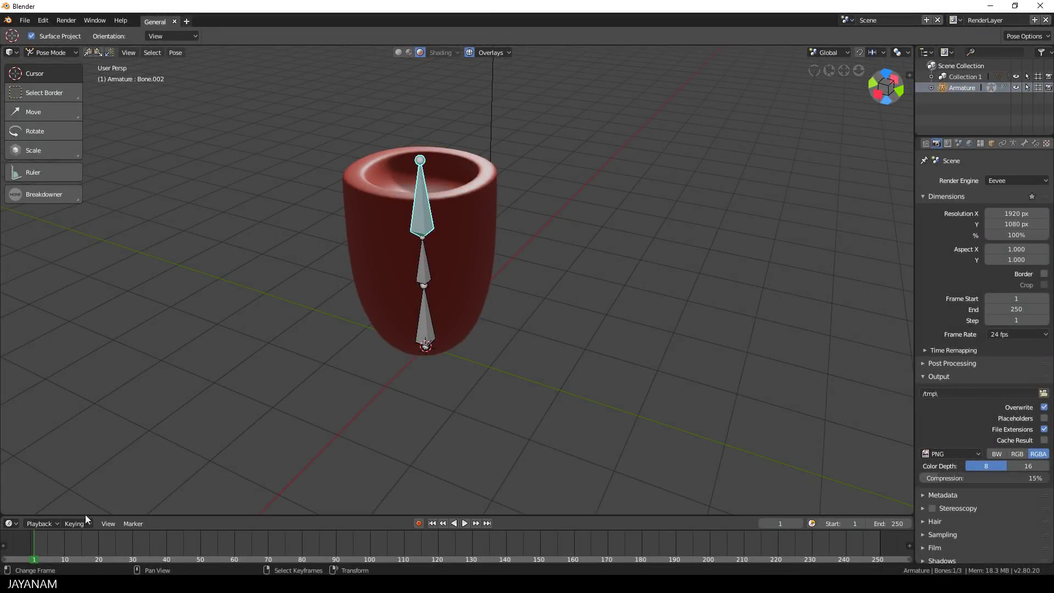
Step: Select all bones, enable auto keying, choose the LocRotScale keying set, and key frame 1
key(a)
key(a)
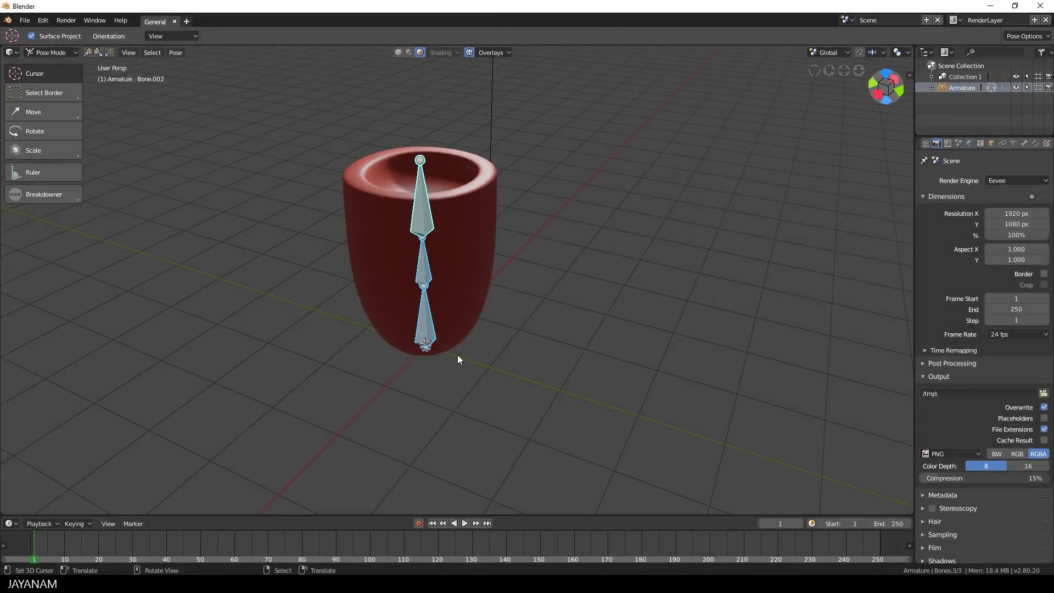
click(419, 524)
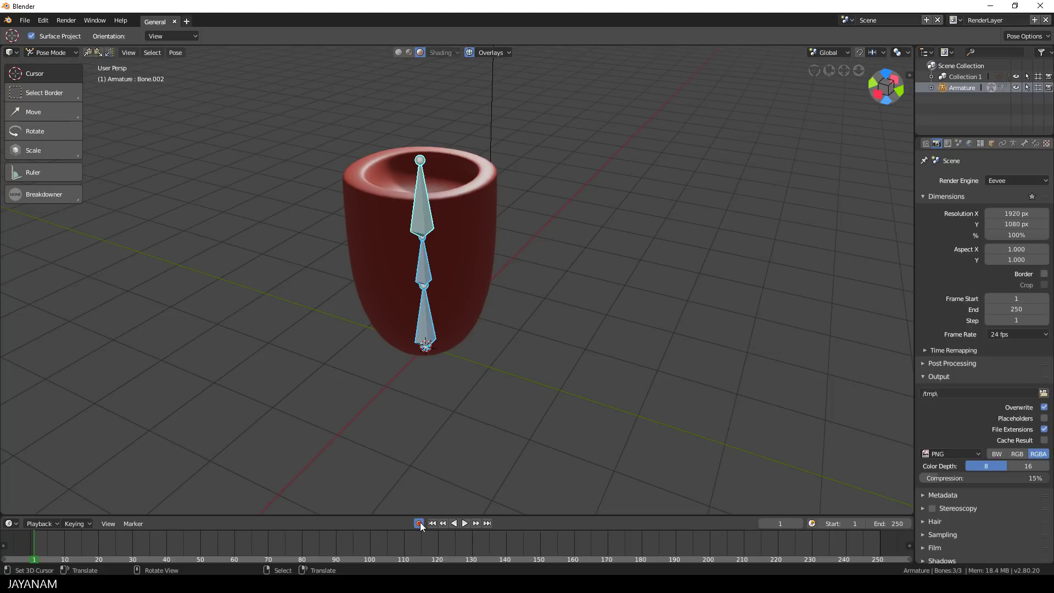
click(87, 523)
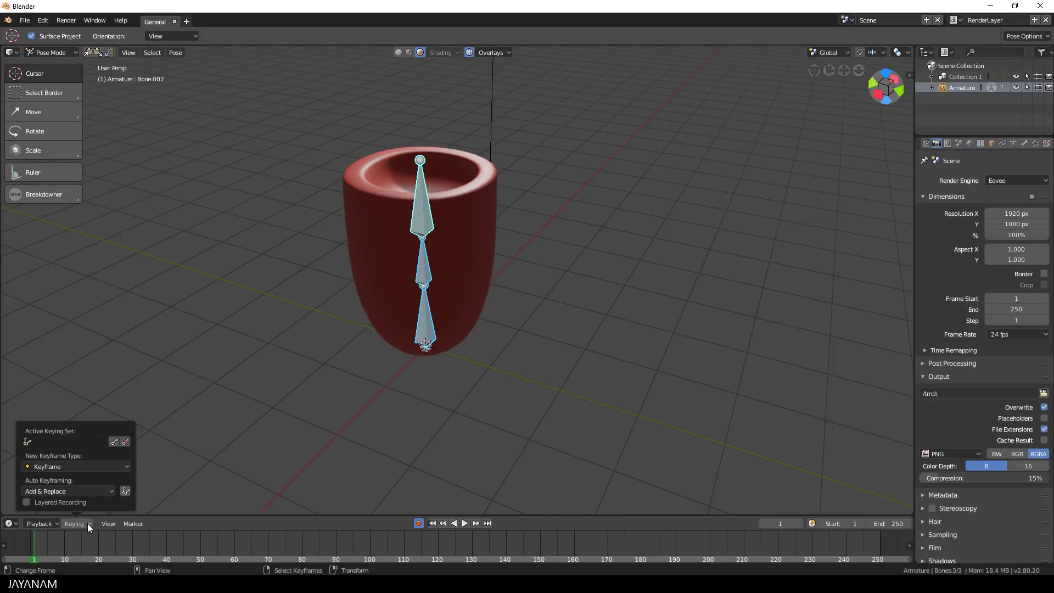
click(44, 441)
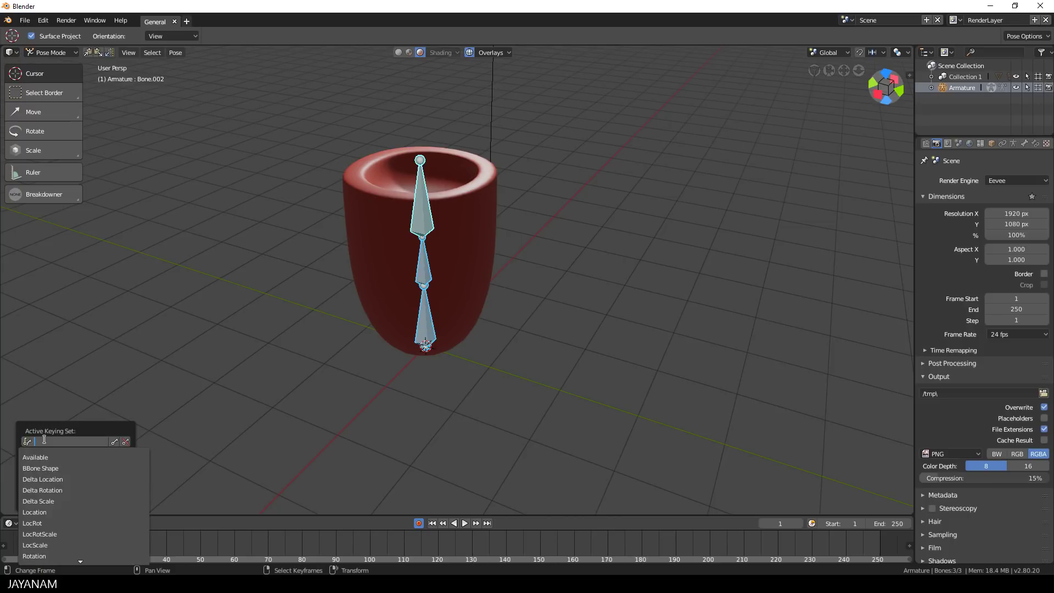
text(loc)
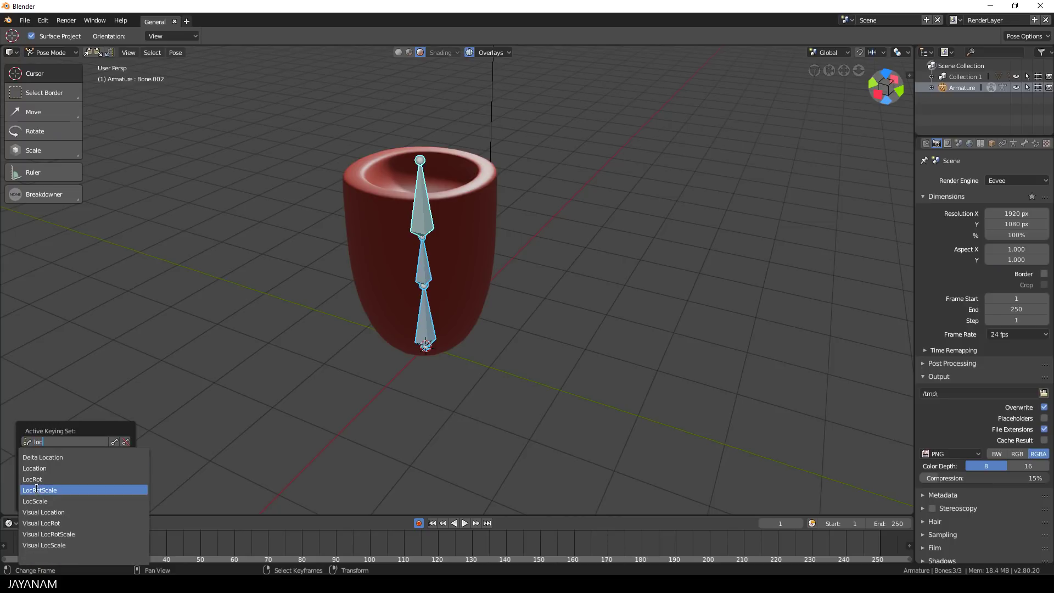
click(55, 490)
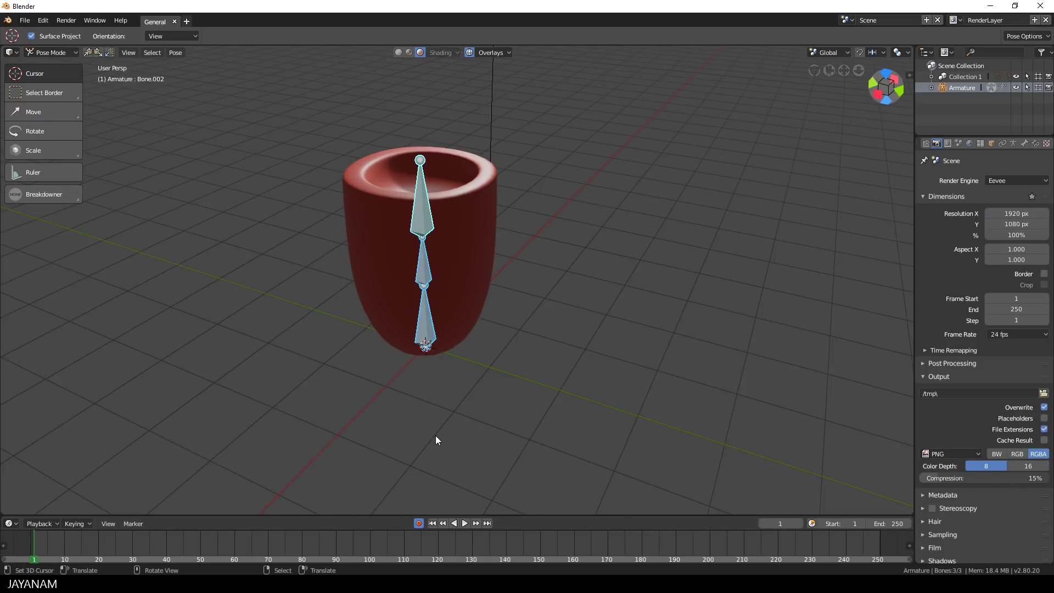
middle_drag(436, 436, 437, 431)
key(i)
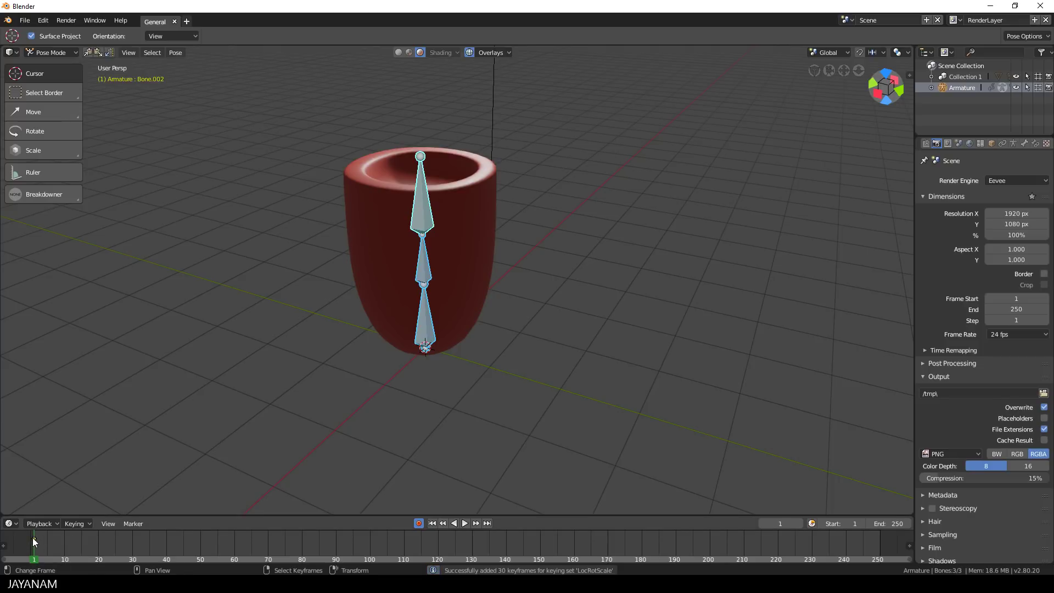
Step: Key all bones at frame 120, then bend the cup by rotating the top bone at frame 30
drag(36, 549, 235, 554)
key(i)
click(422, 197)
key(r)
click(449, 243)
Step: At frame 60, rotate the middle bone to bend the cup and scale it shorter
click(428, 250)
key(r)
click(459, 223)
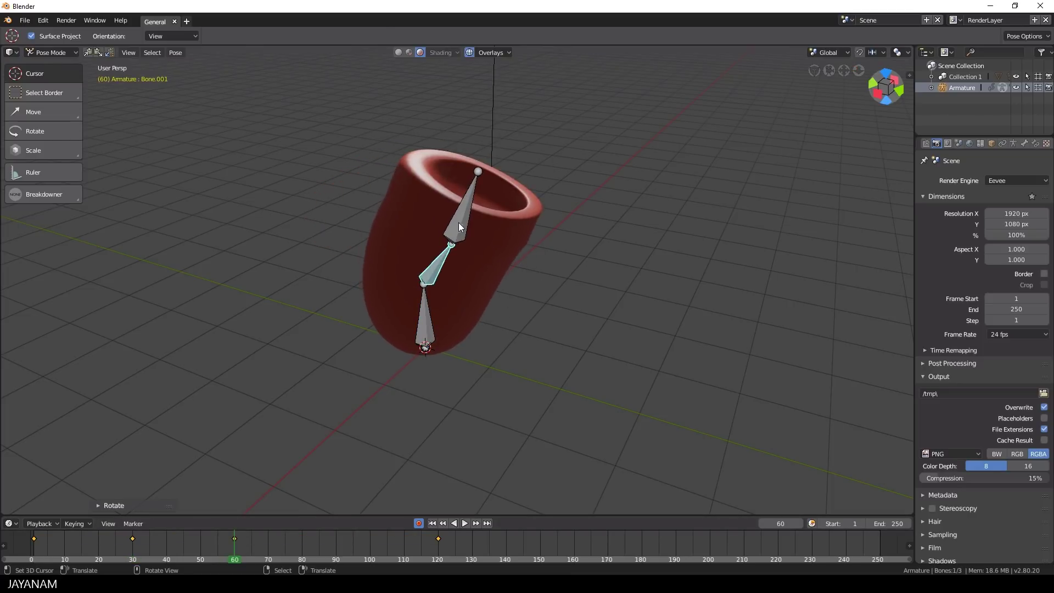
key(s)
click(568, 264)
Step: Preview the bend playback, then rotate the top bone at frame 89
middle_drag(568, 265, 518, 292)
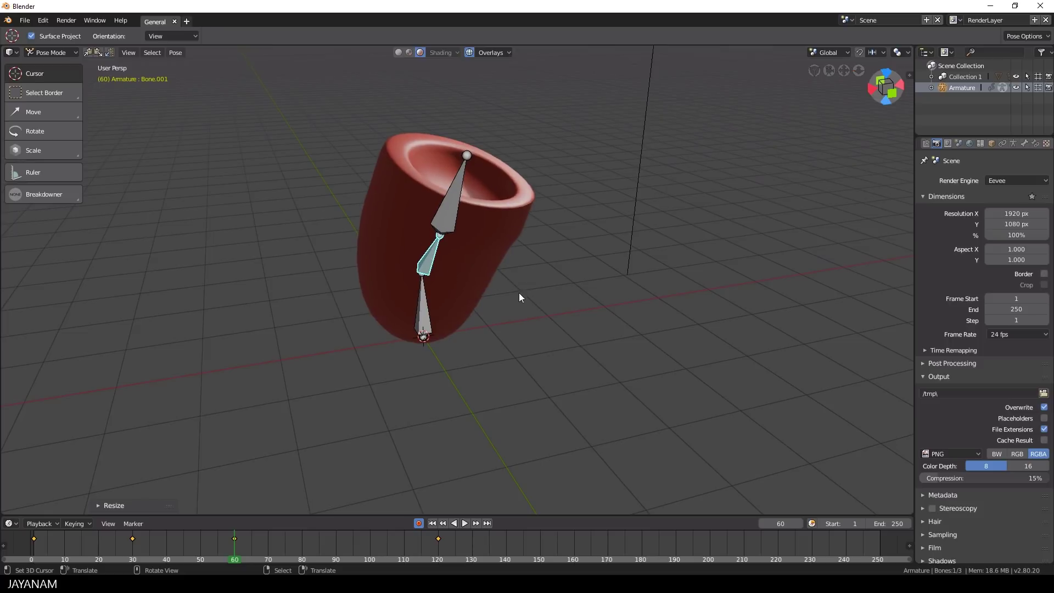
key(space)
key(space)
key(bracketright)
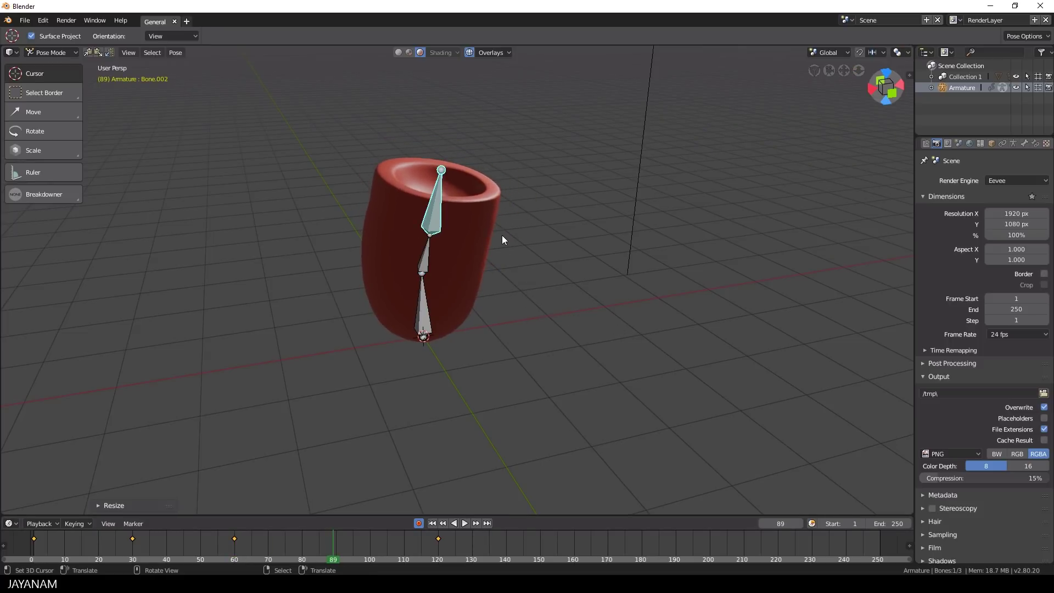
key(r)
click(513, 306)
Step: Rotate the top bone again at frame 104
click(384, 553)
key(r)
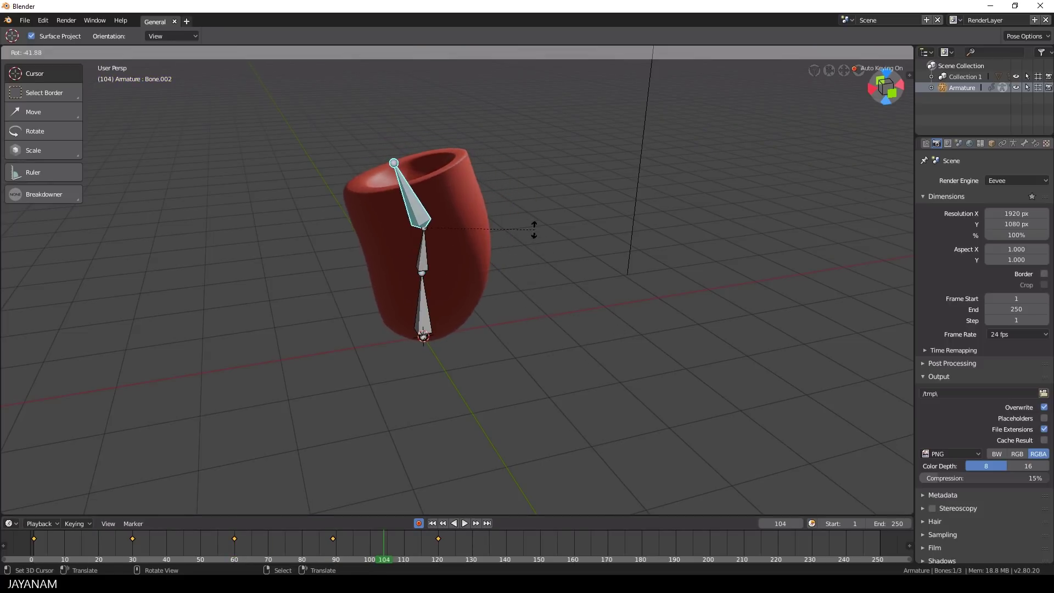
click(534, 230)
Step: Set the animation's end frame to 120
double_click(889, 523)
text(120)
key(Return)
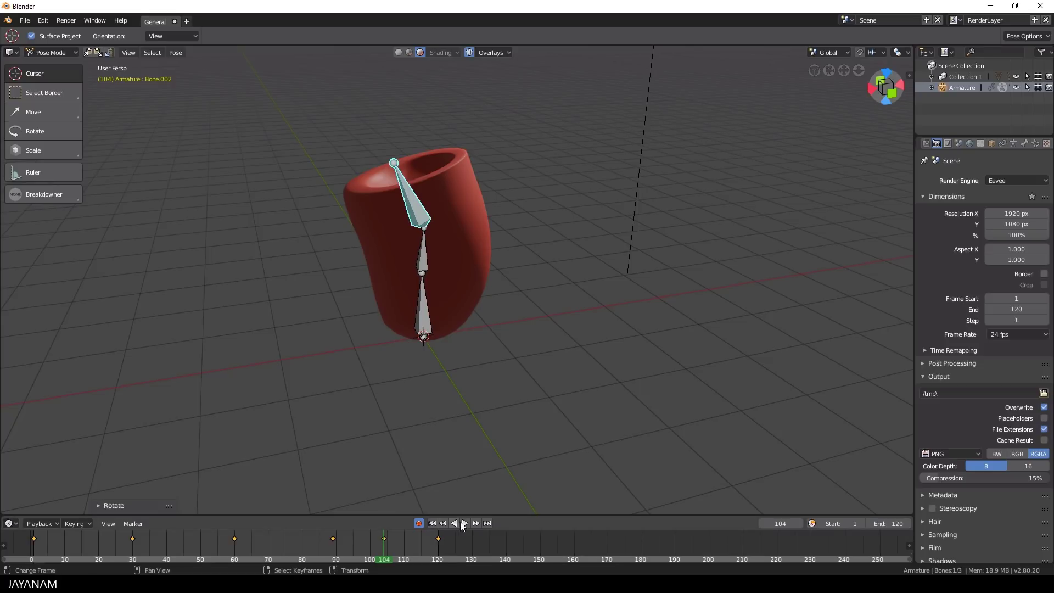
Step: Start timeline playback and turn off viewport overlays, hiding bones and grid
click(464, 523)
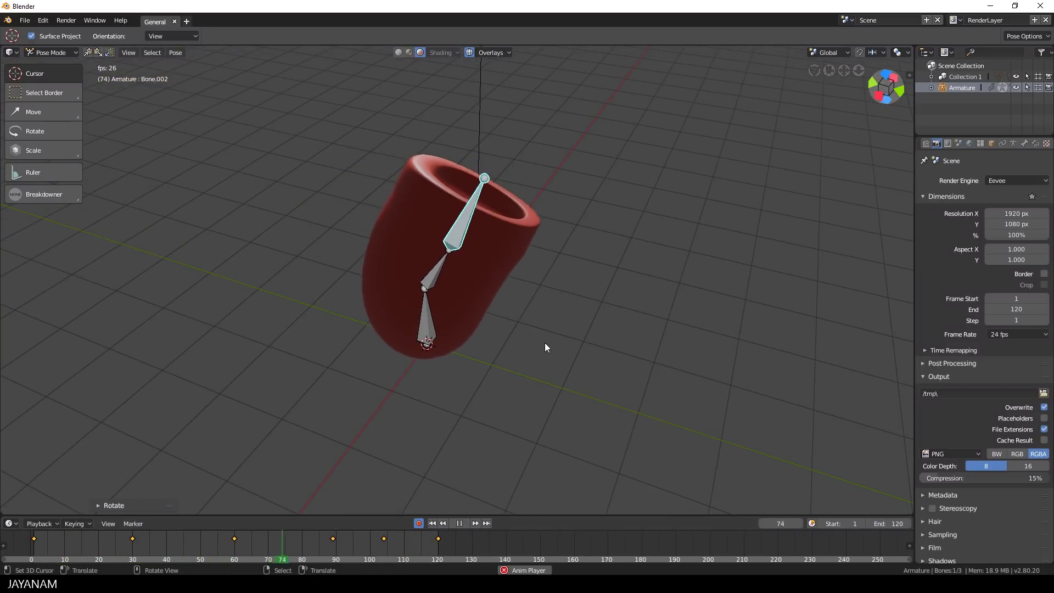
click(469, 53)
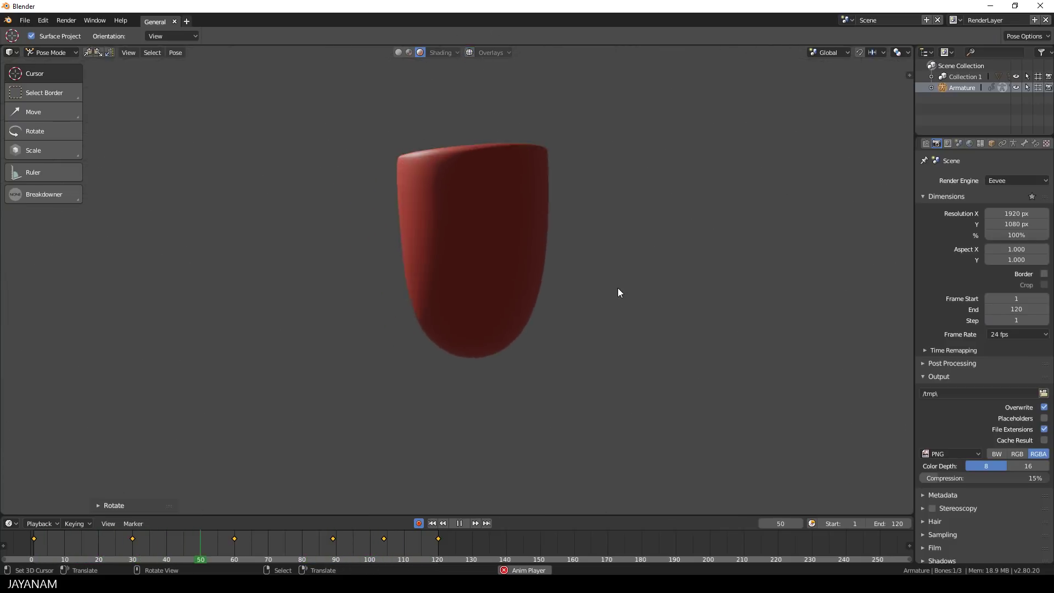